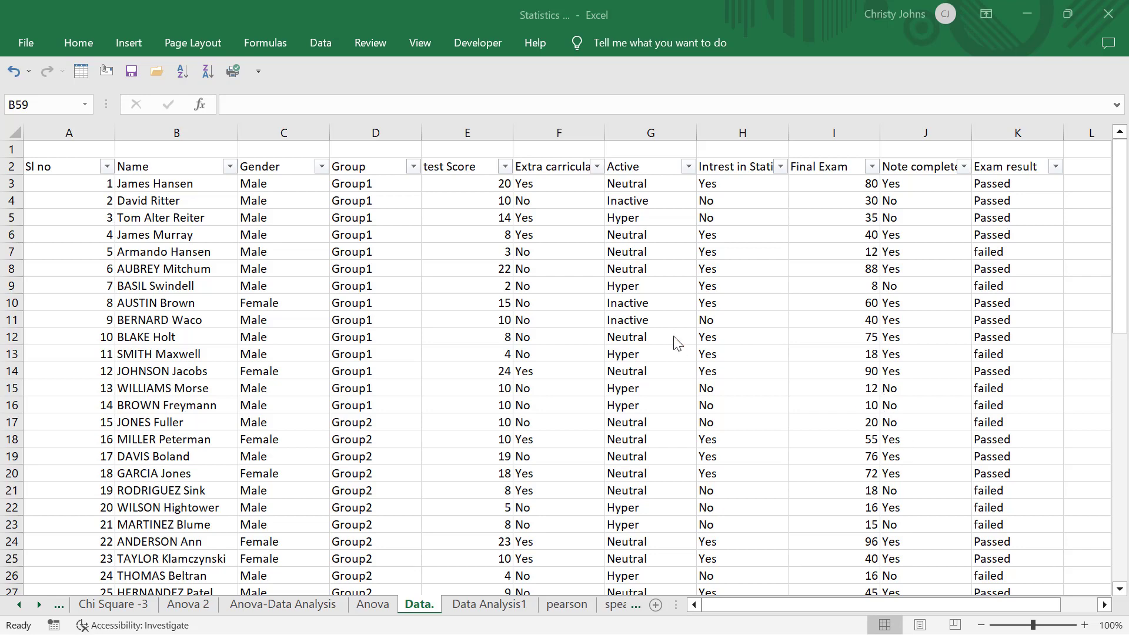
# Go to the Data Analysis1 sheet and activate the empty PivotTable placed at cell B3
pyautogui.click(674, 304)
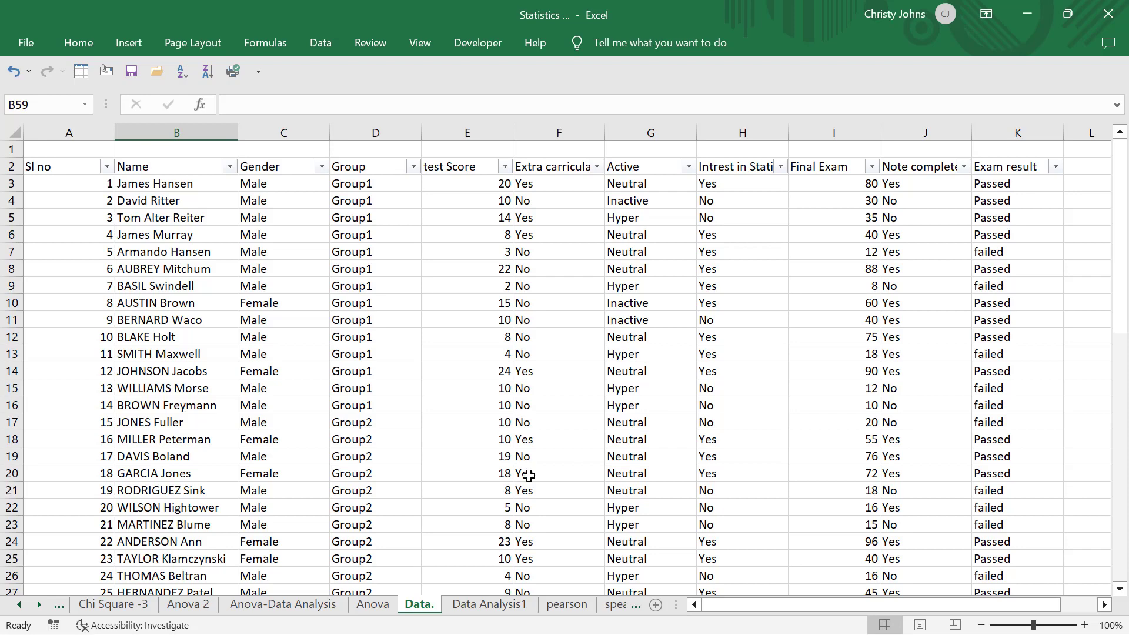
pyautogui.click(496, 606)
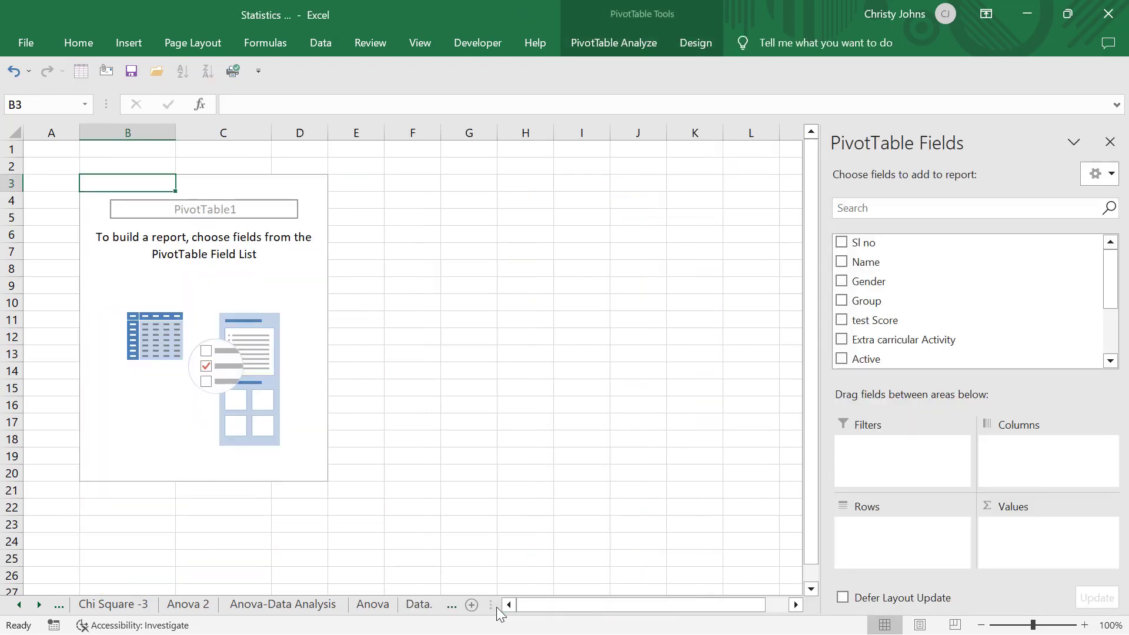
pyautogui.click(193, 186)
pyautogui.click(159, 188)
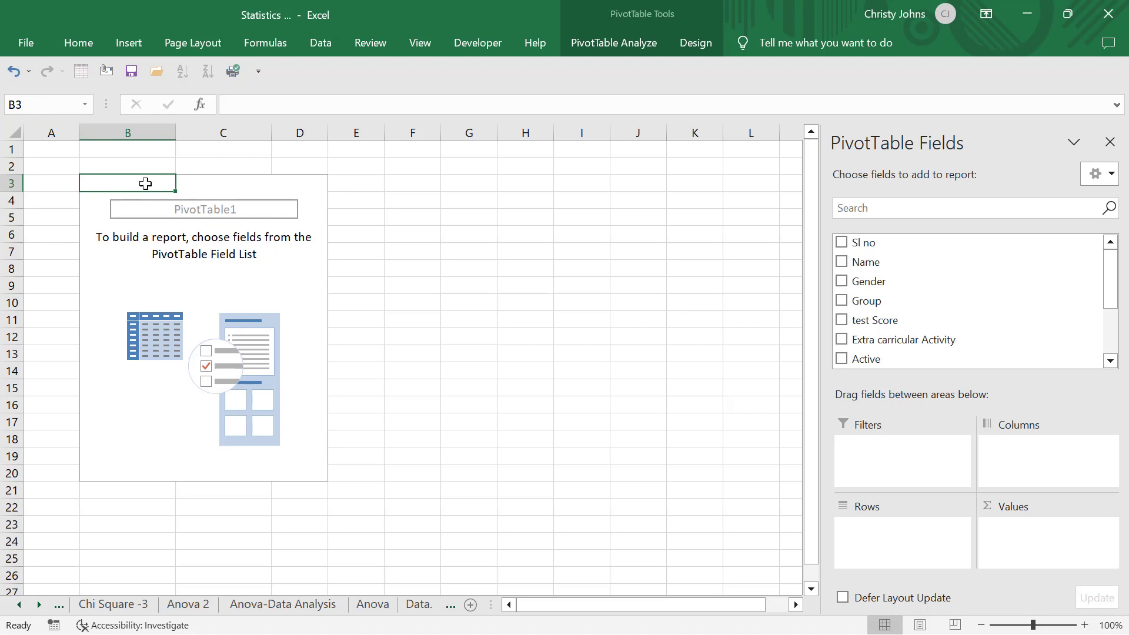
pyautogui.click(192, 270)
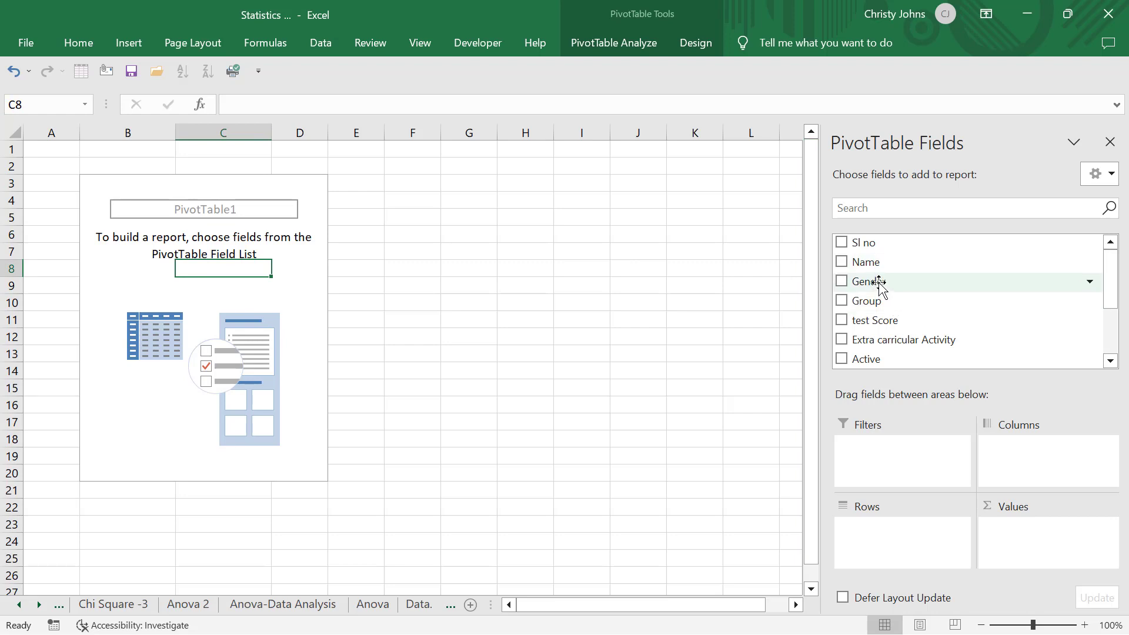
# Build the PivotTable with Gender as the row field and the count of Gender as the value
pyautogui.moveTo(880, 286); pyautogui.dragTo(892, 550)
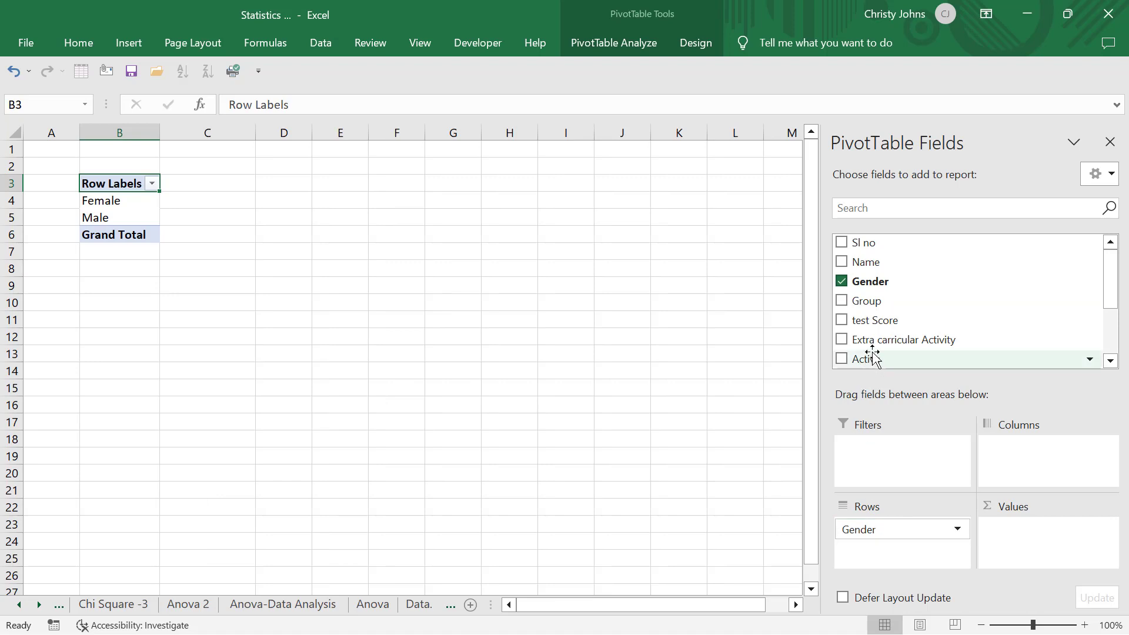
pyautogui.scroll(-3, 881, 301)
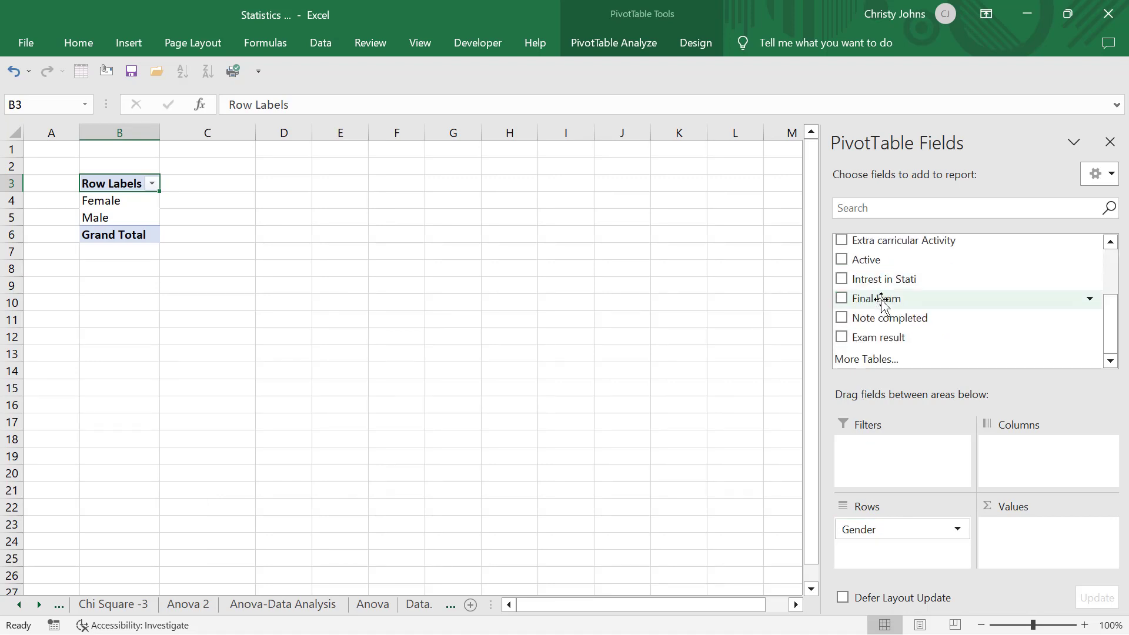
pyautogui.scroll(3, 881, 301)
pyautogui.moveTo(877, 270); pyautogui.dragTo(1049, 553)
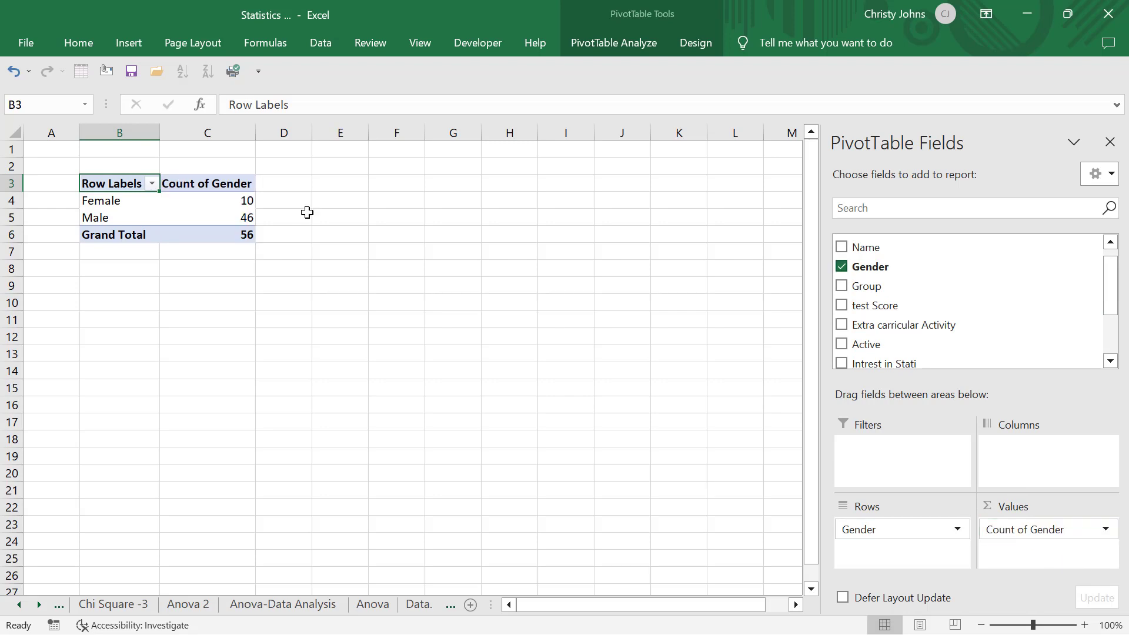
pyautogui.click(217, 214)
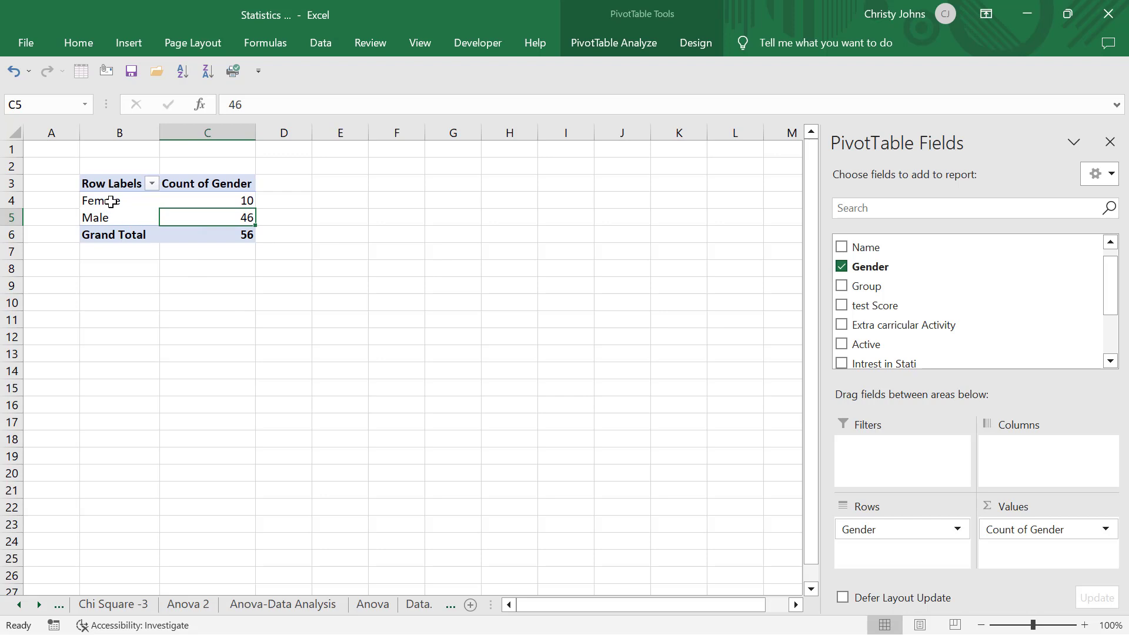
pyautogui.moveTo(117, 200)
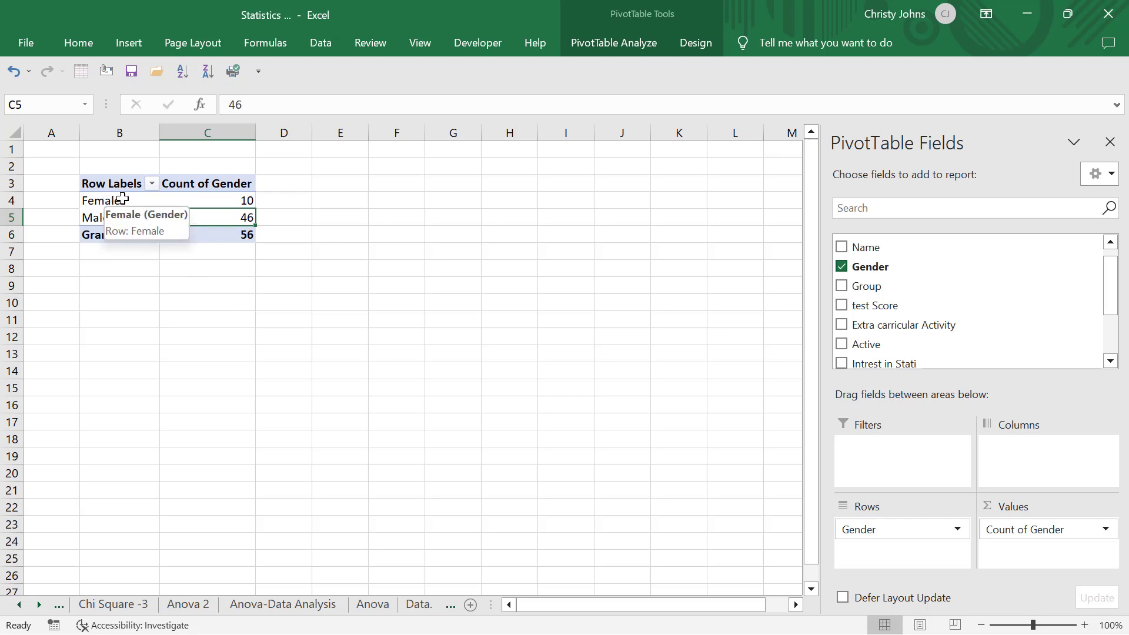
pyautogui.click(122, 199)
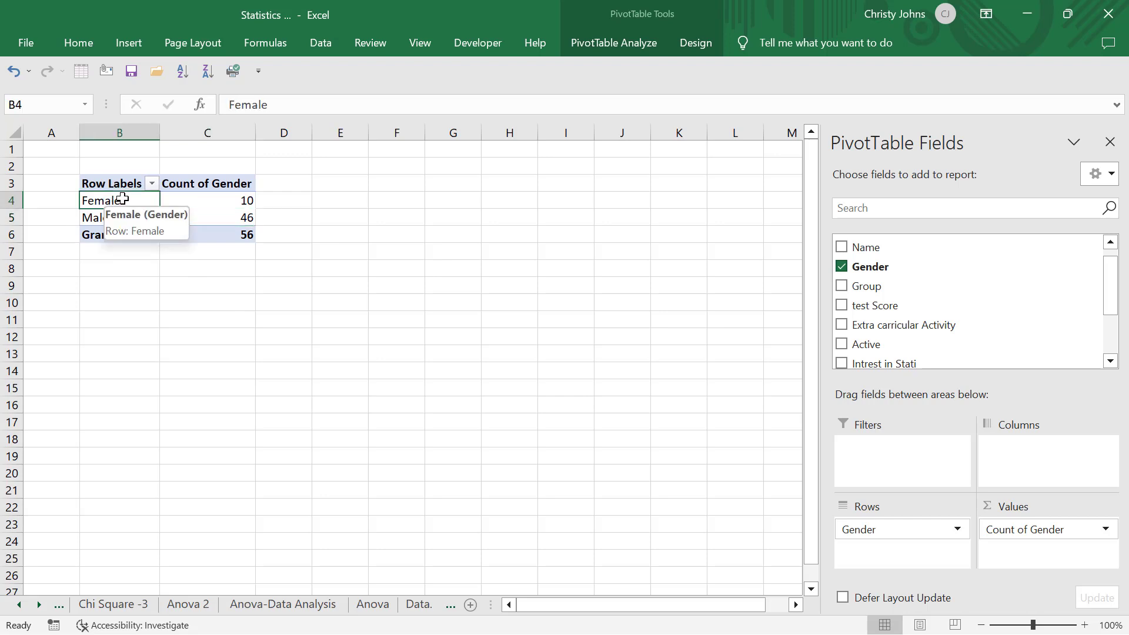
pyautogui.click(185, 217)
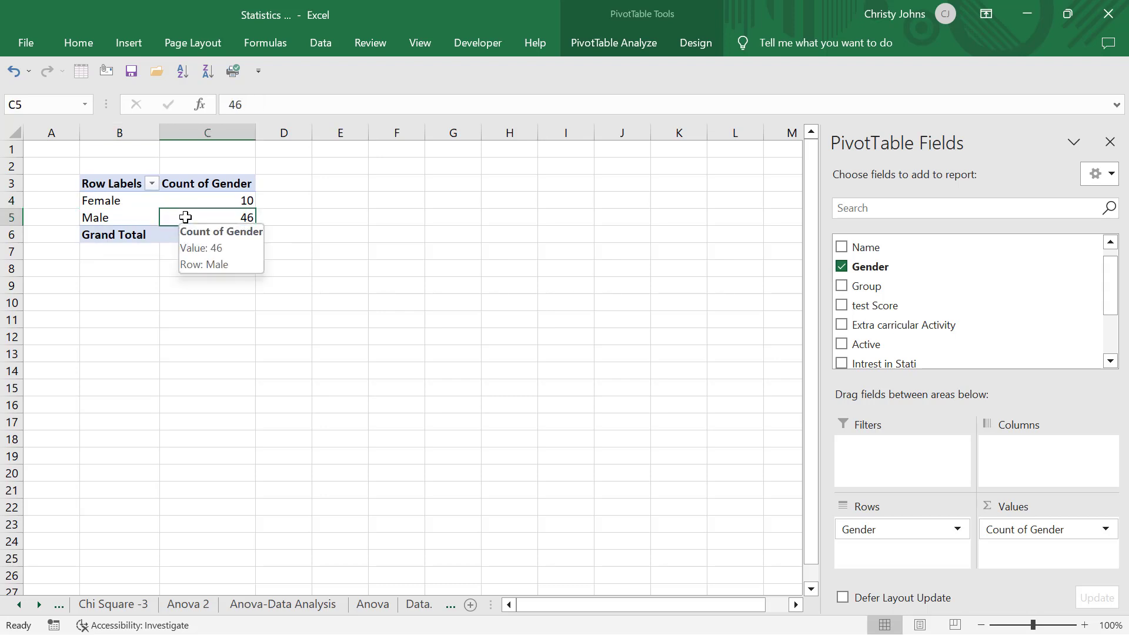
pyautogui.click(186, 200)
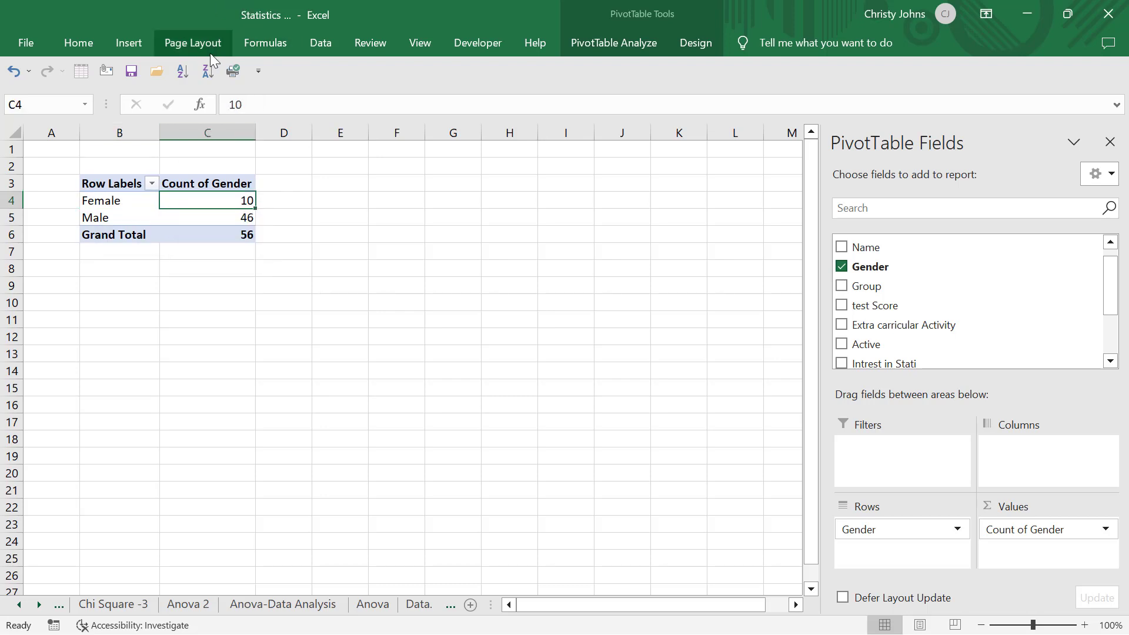
pyautogui.click(138, 41)
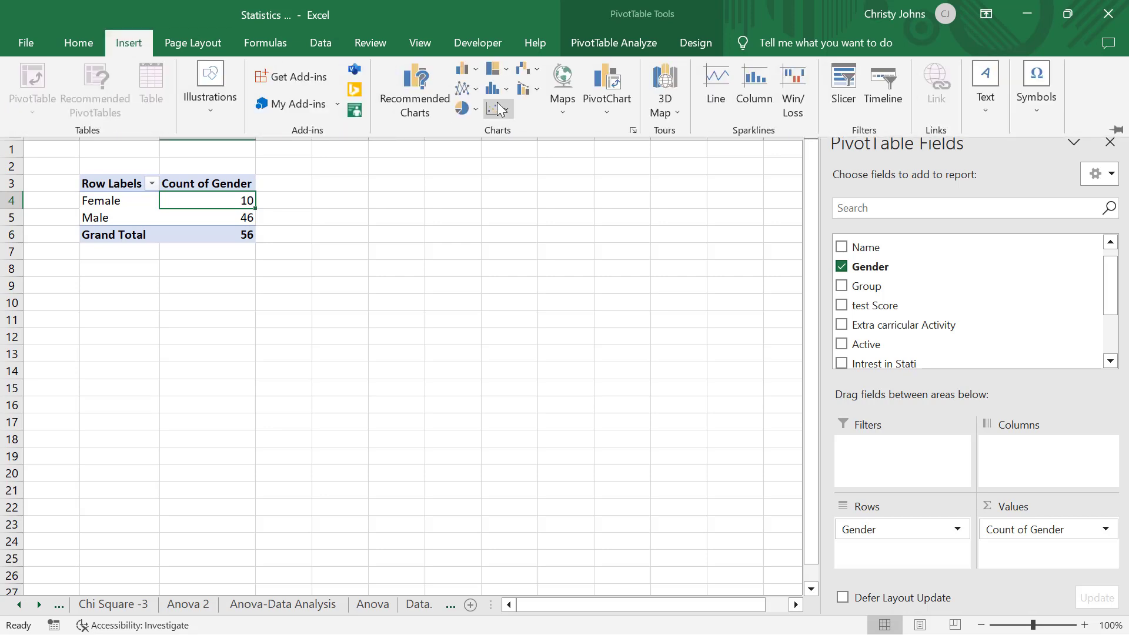
pyautogui.click(607, 114)
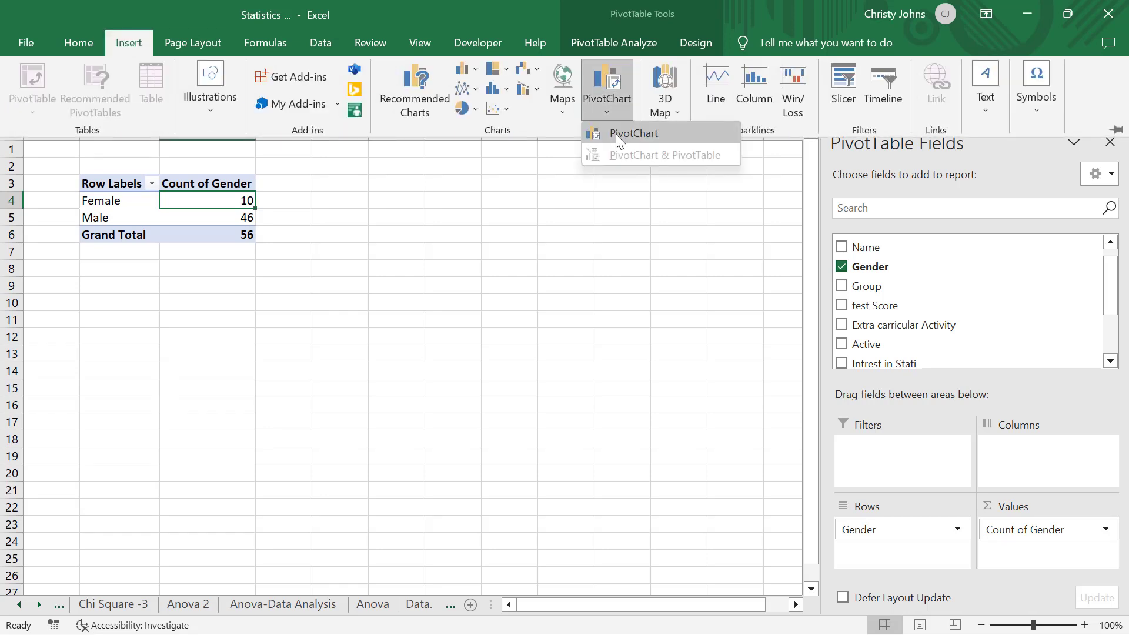
pyautogui.click(616, 134)
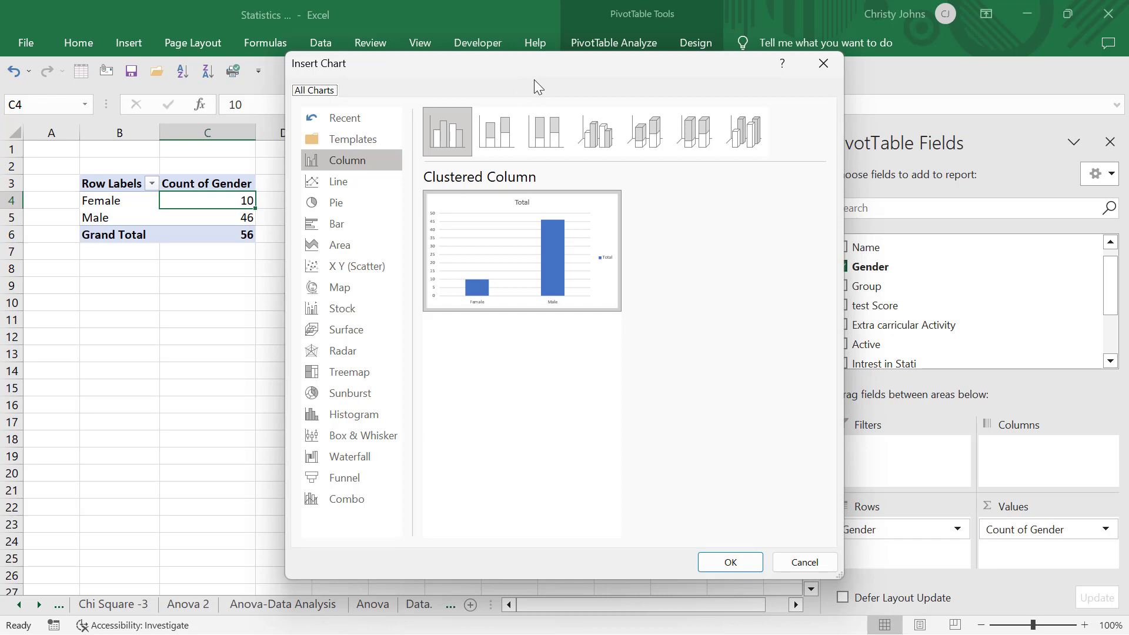
pyautogui.moveTo(541, 64); pyautogui.dragTo(415, 74)
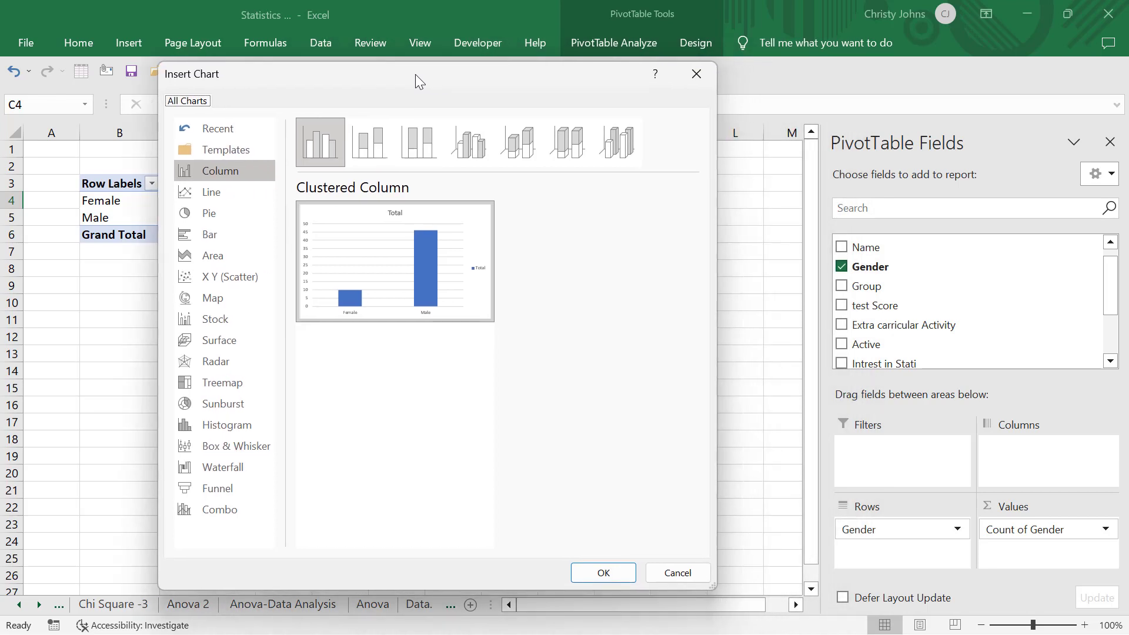
pyautogui.click(225, 213)
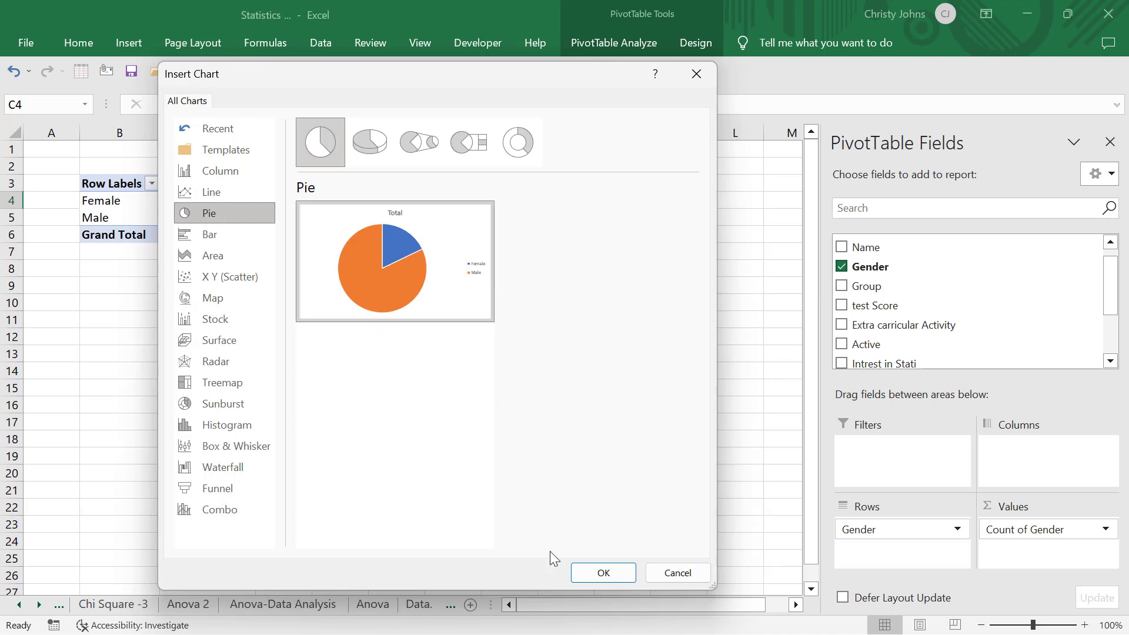
pyautogui.click(596, 572)
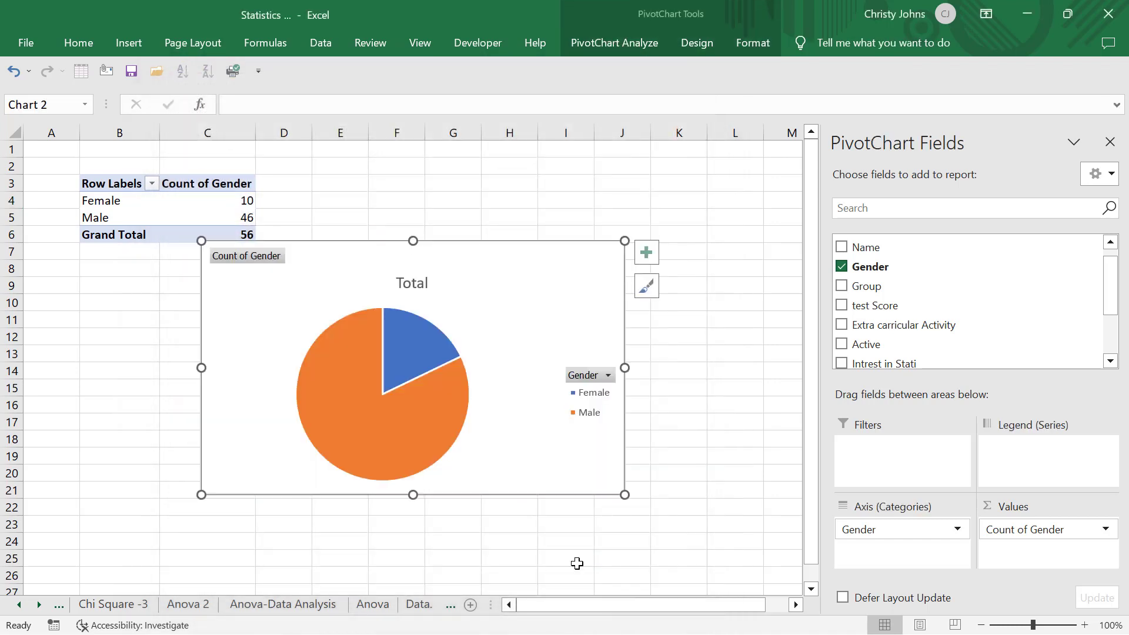
pyautogui.moveTo(503, 259); pyautogui.dragTo(388, 287)
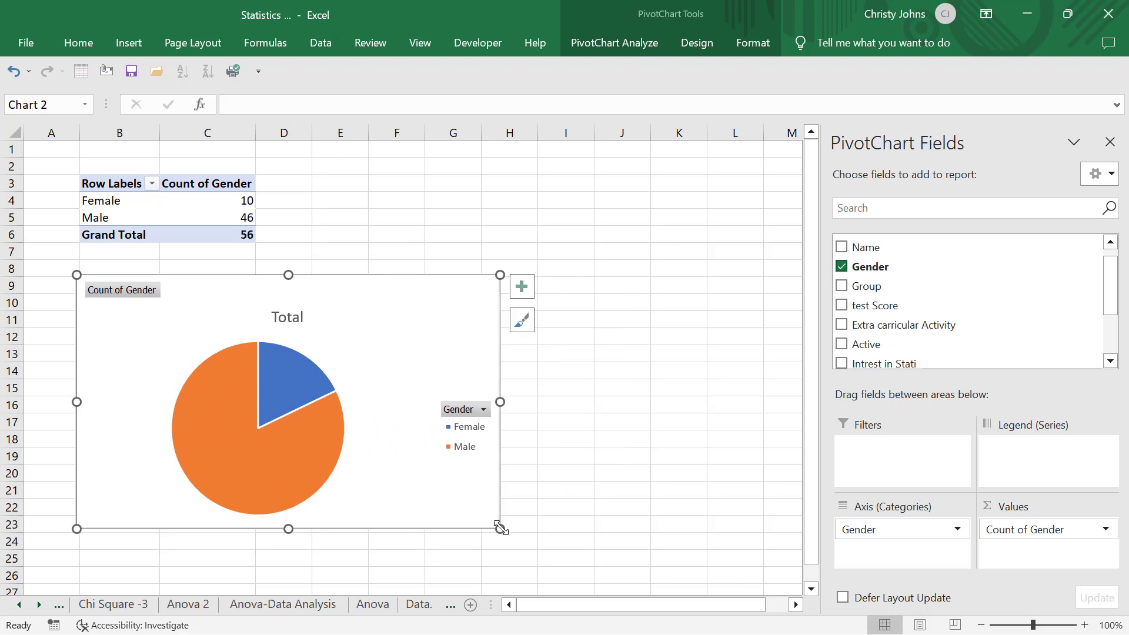
pyautogui.moveTo(499, 527); pyautogui.dragTo(356, 497)
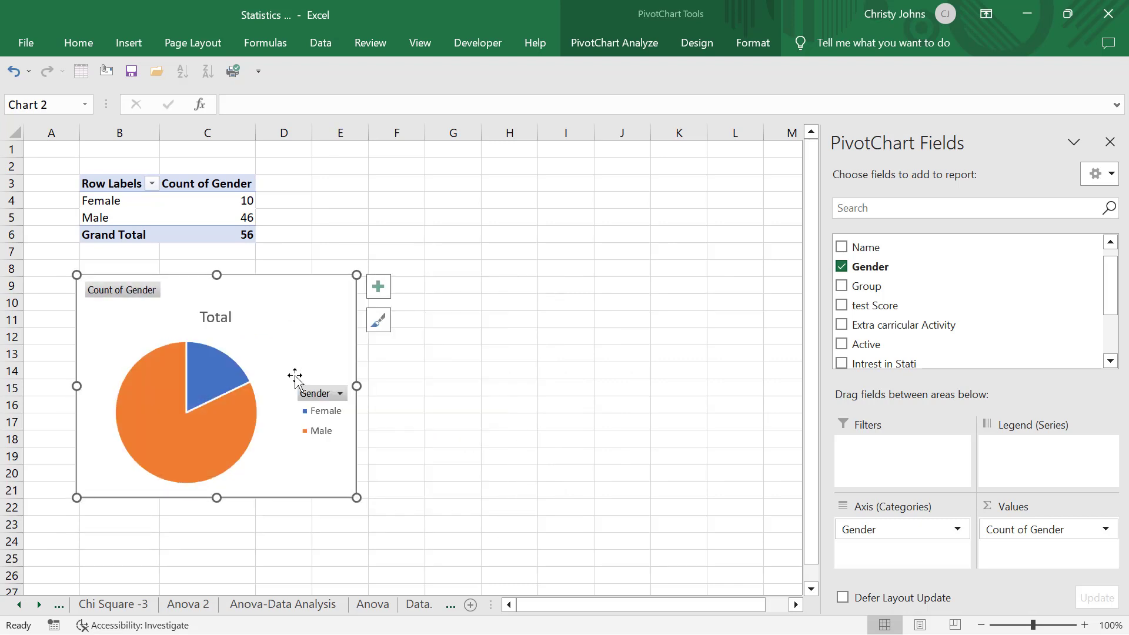
pyautogui.press('Delete')
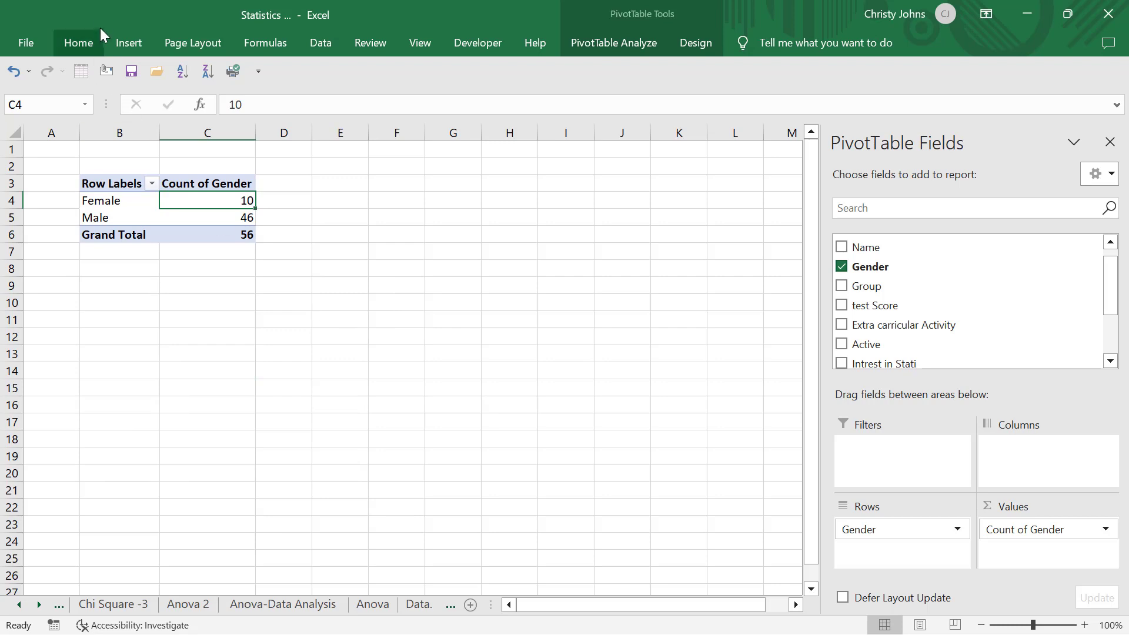
# Insert a pie PivotChart of the gender counts, place it below the PivotTable and reduce its size
pyautogui.click(128, 43)
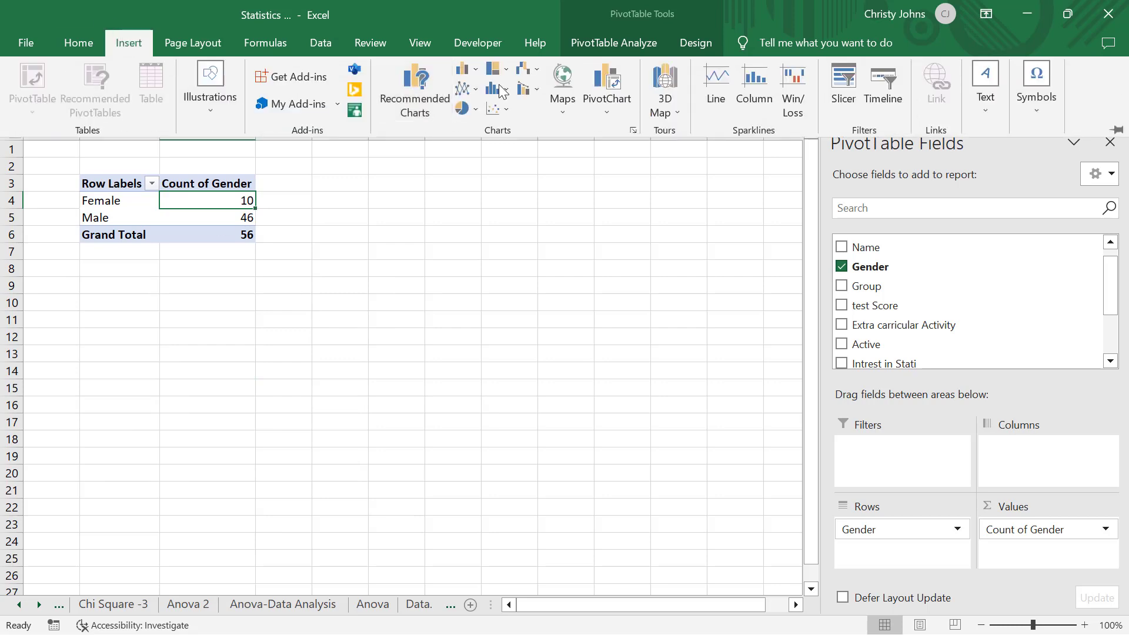
pyautogui.click(591, 101)
pyautogui.click(608, 133)
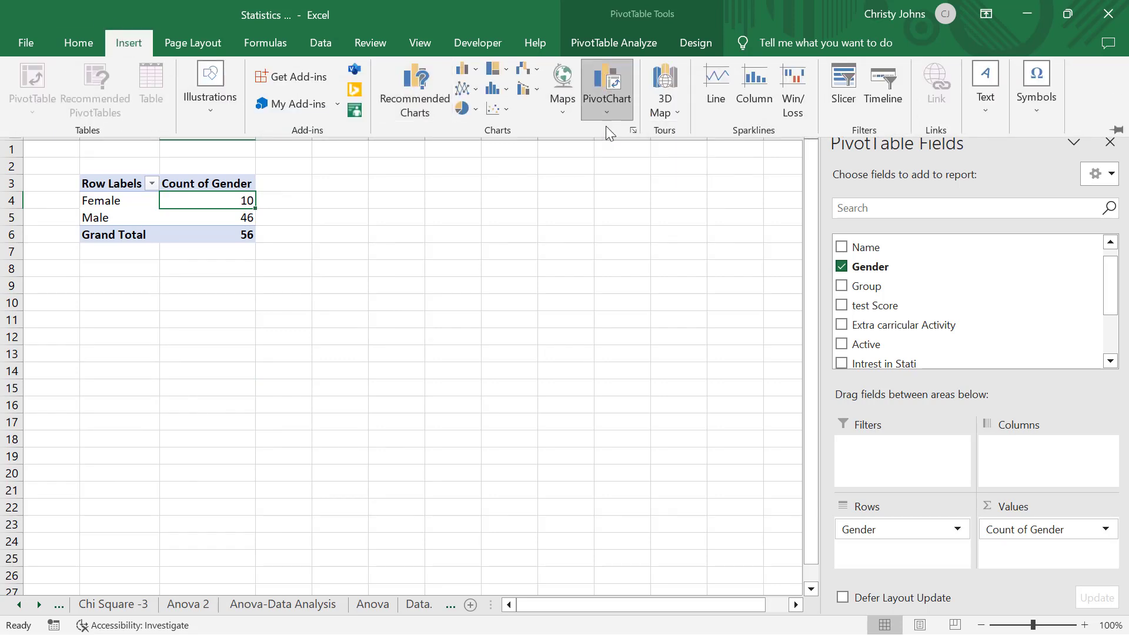
pyautogui.click(356, 206)
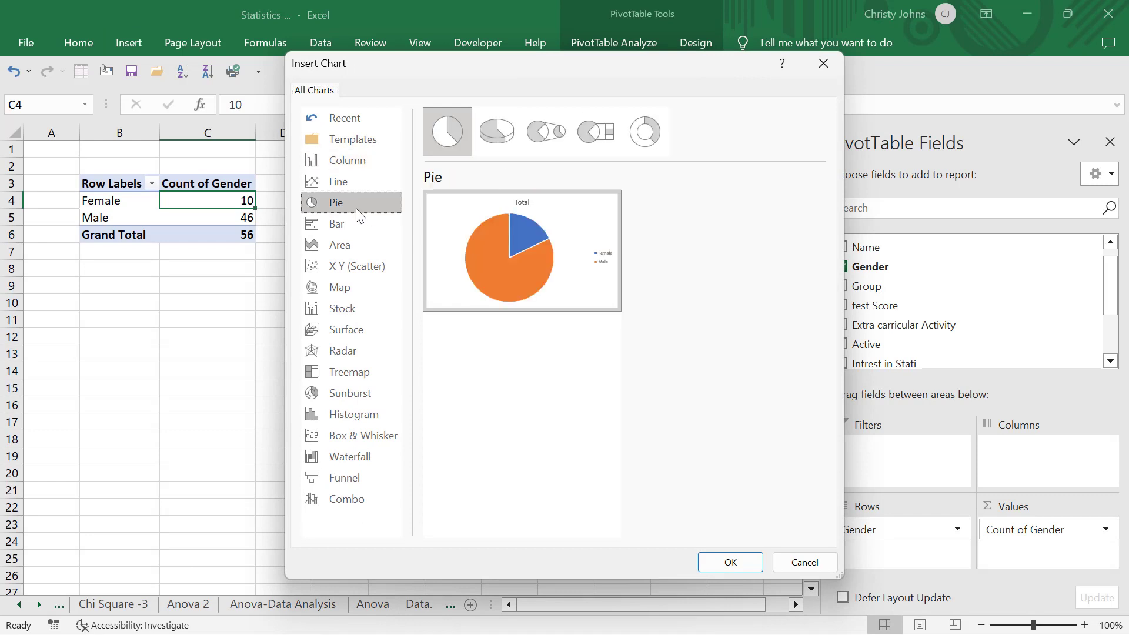
pyautogui.click(732, 560)
pyautogui.moveTo(545, 270); pyautogui.dragTo(420, 305)
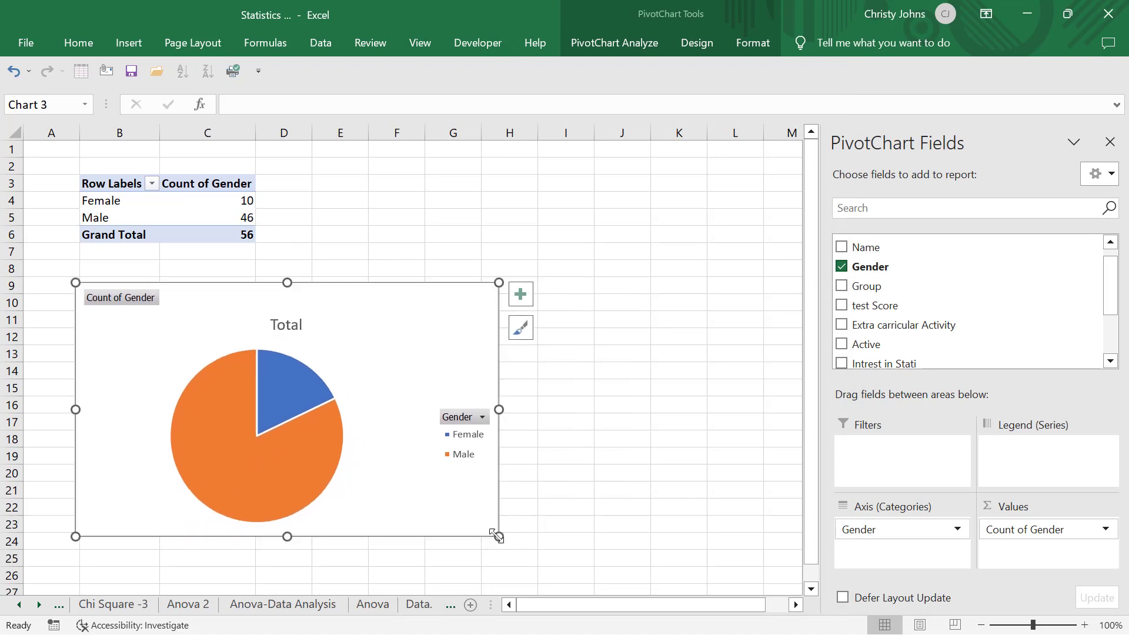
pyautogui.moveTo(497, 536); pyautogui.dragTo(312, 486)
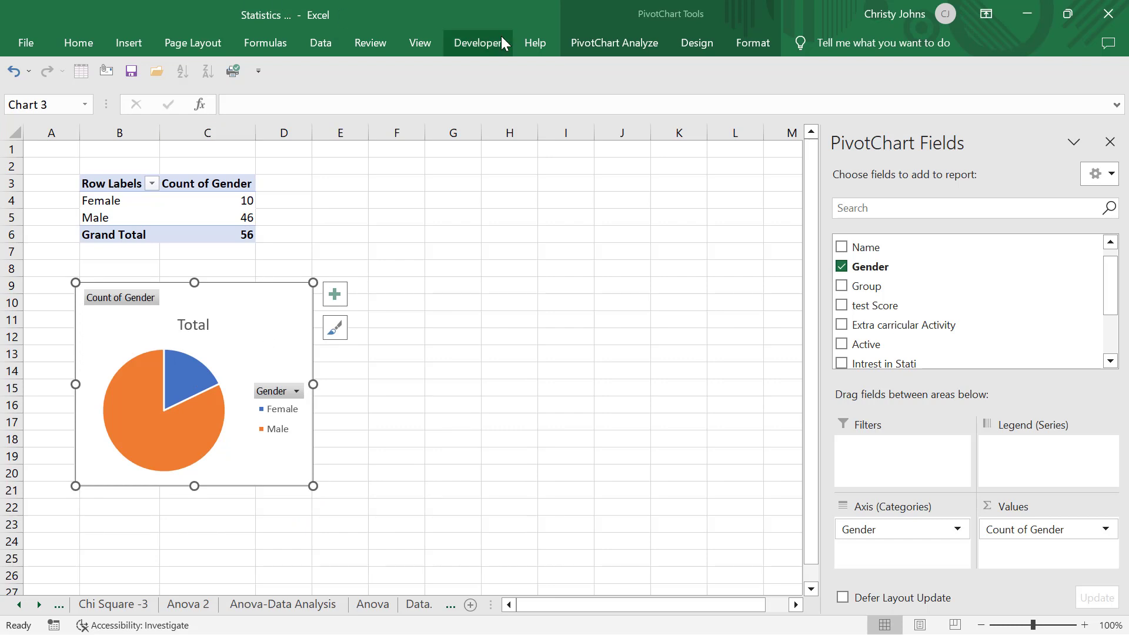
# Apply the grey gradient chart style with dark percentage labels and the gold monochromatic colour palette to the pie chart
pyautogui.click(697, 44)
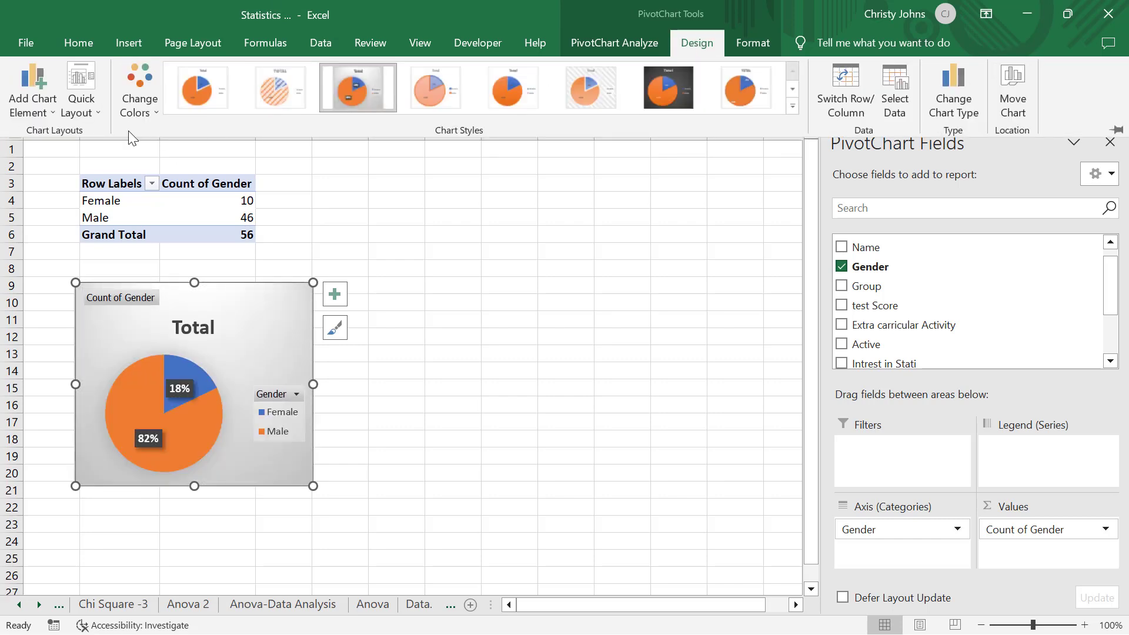
pyautogui.click(137, 115)
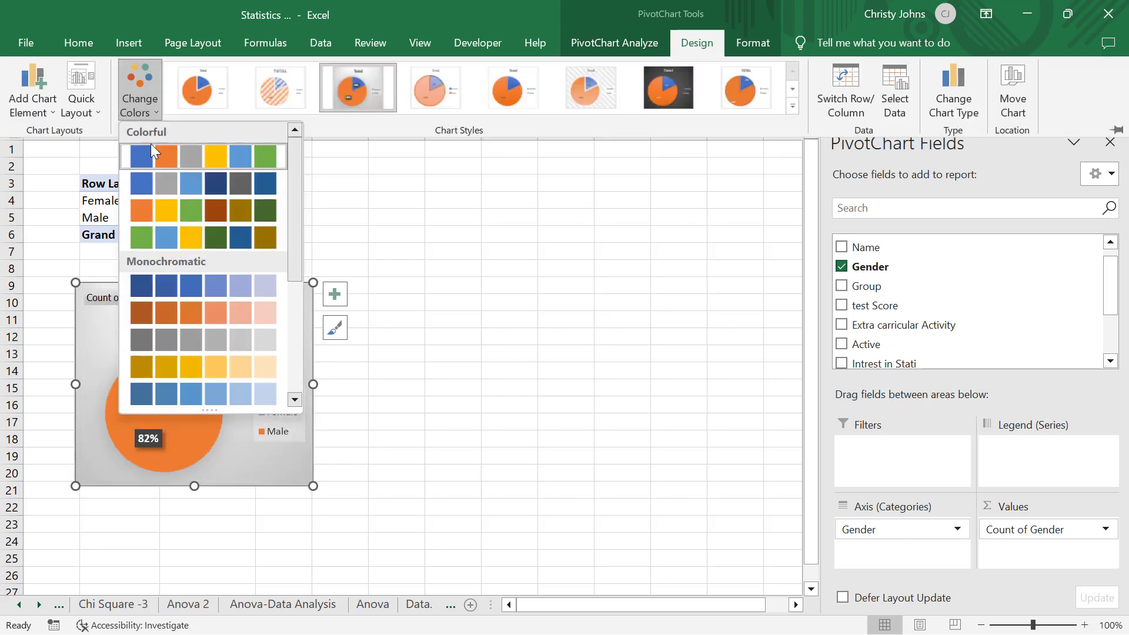
pyautogui.click(166, 372)
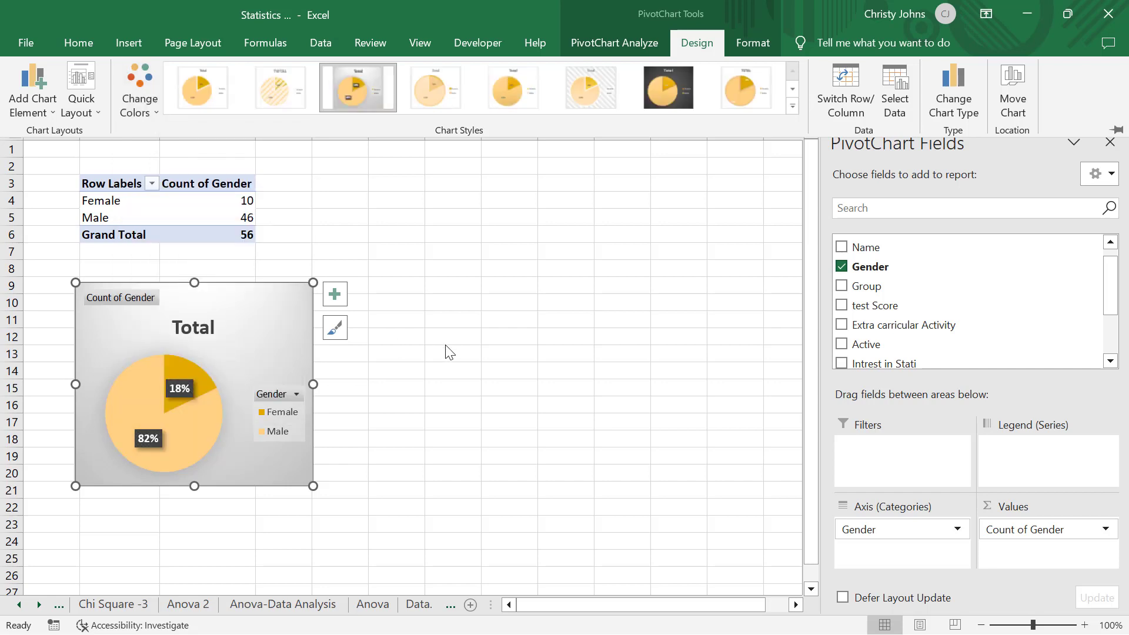
pyautogui.click(445, 344)
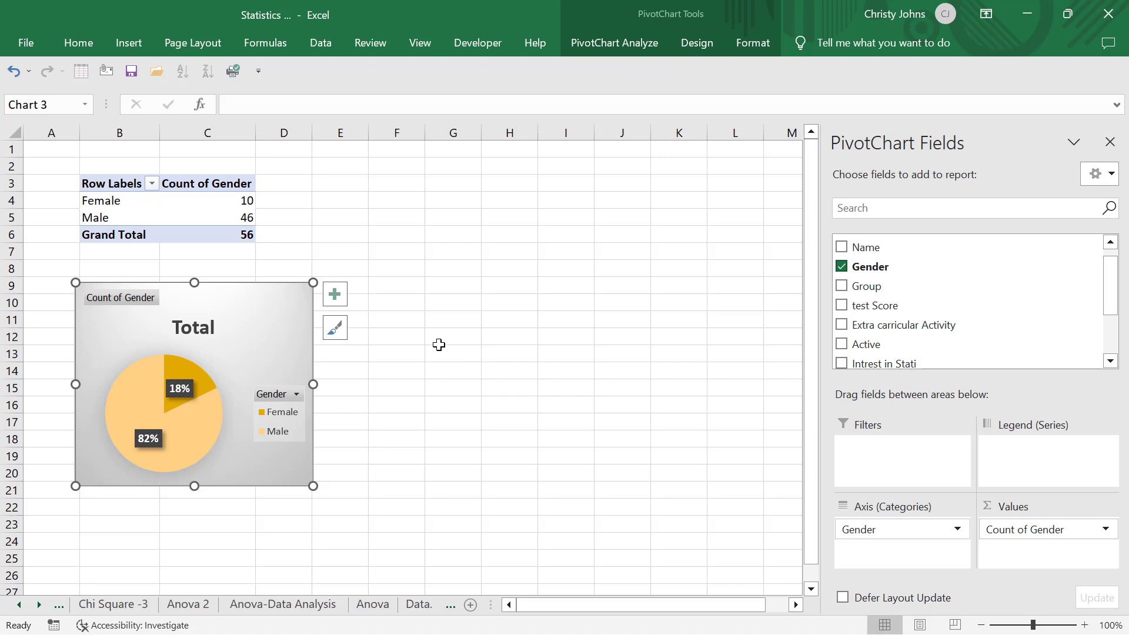
# Change the pie chart to the style with hatched slices and plain percentage labels
pyautogui.click(699, 41)
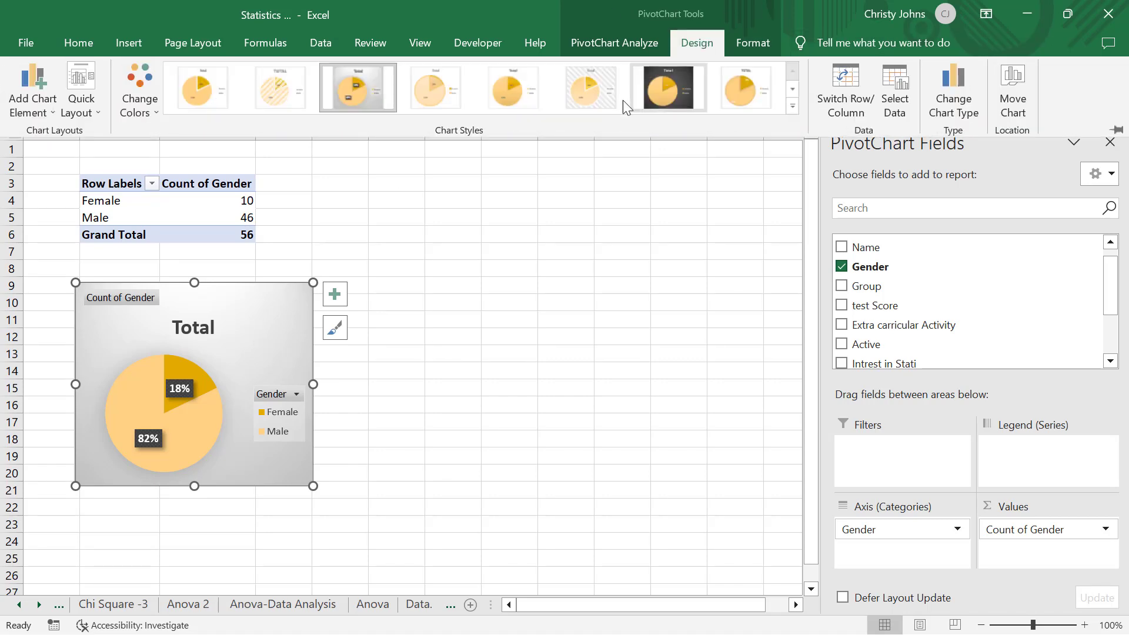
pyautogui.click(297, 77)
pyautogui.click(588, 380)
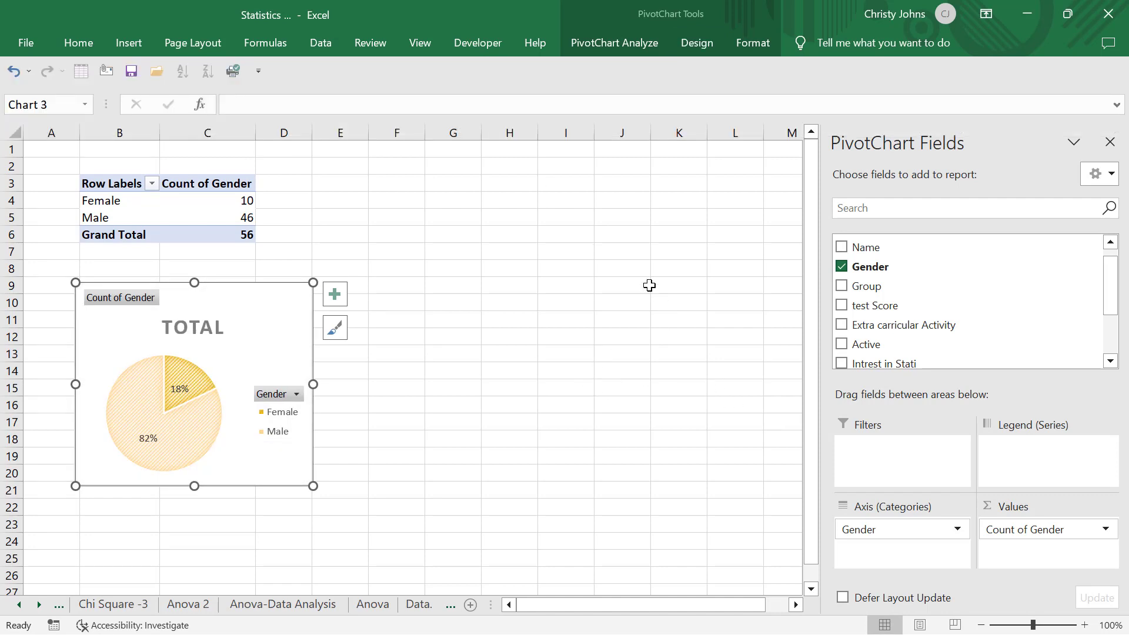
# Copy the whole gender PivotTable to cell E3 and activate the copy
pyautogui.click(133, 179)
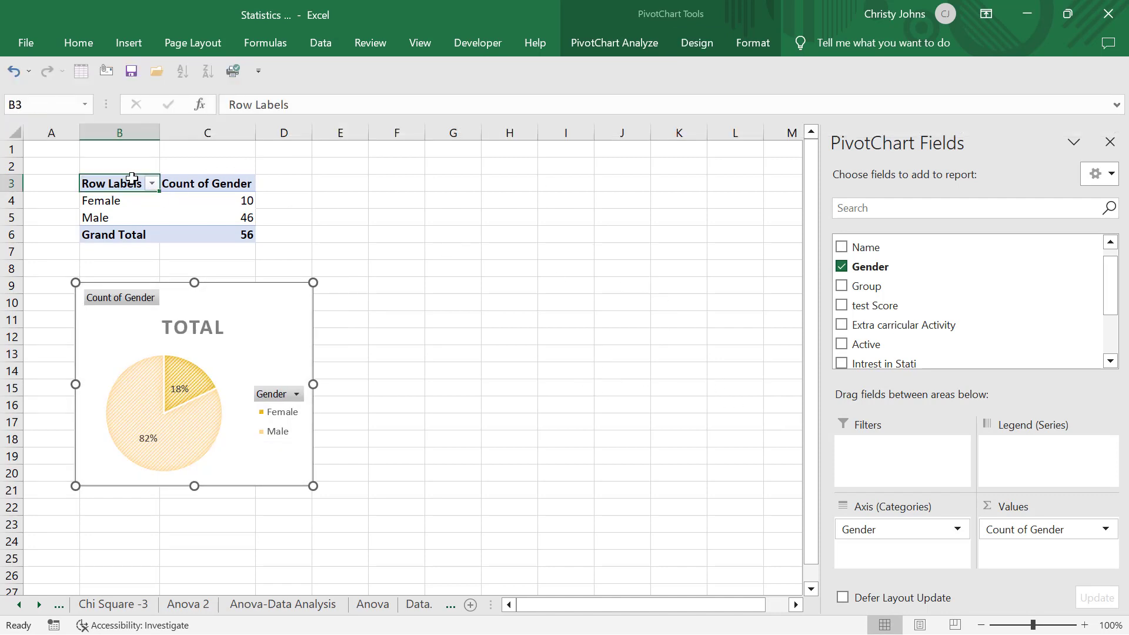
pyautogui.hotkey('ctrl', 'a')
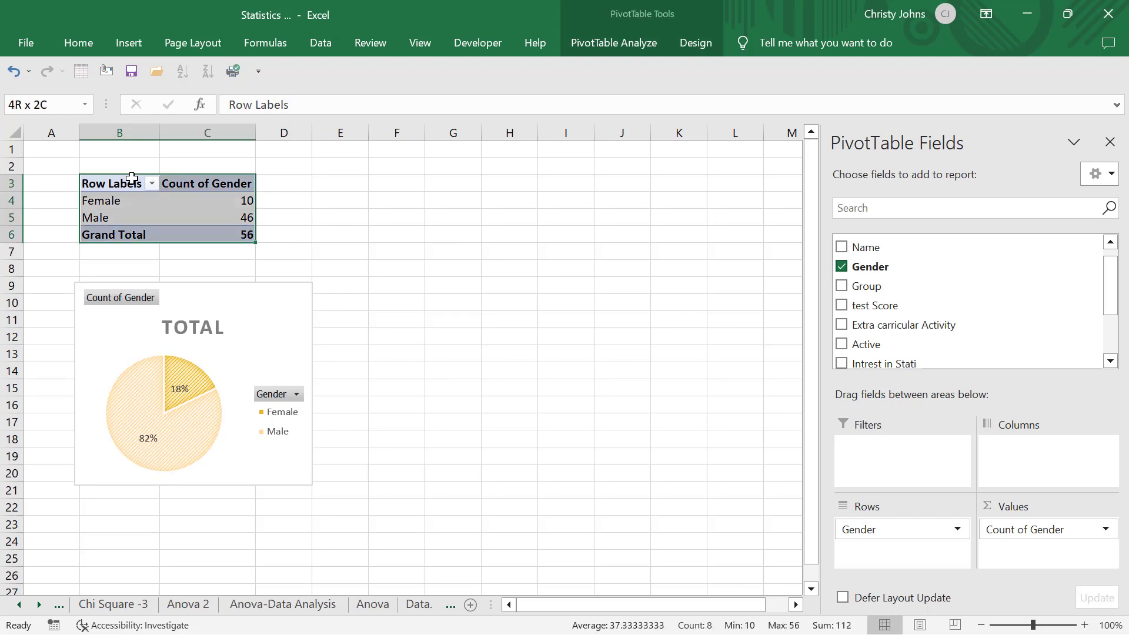
pyautogui.hotkey('ctrl', 'c')
pyautogui.click(320, 195)
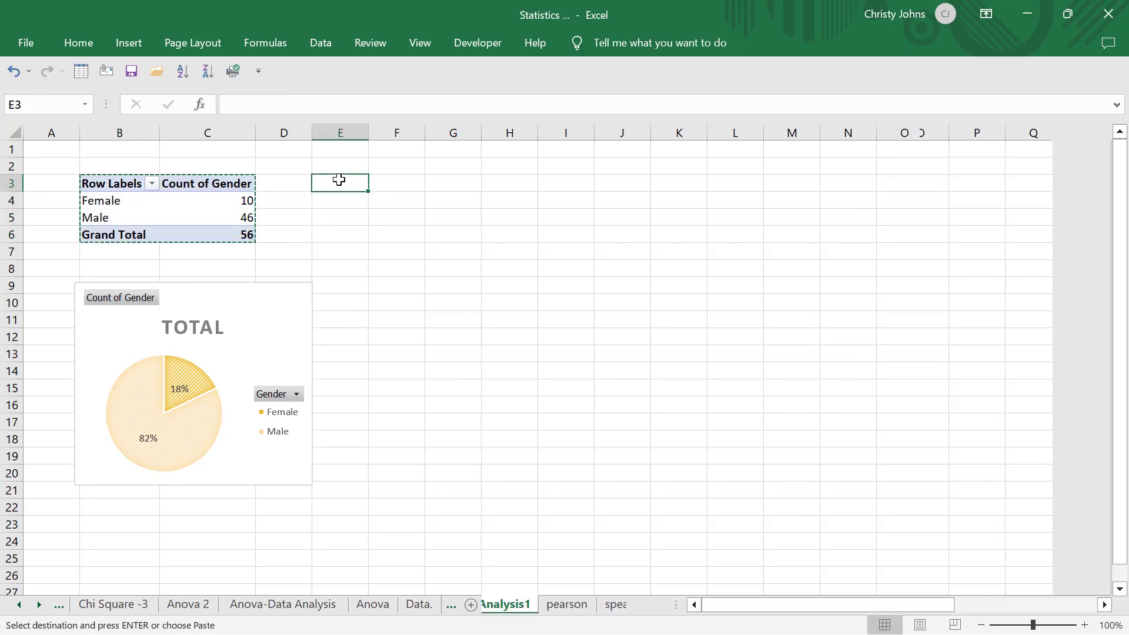
pyautogui.hotkey('ctrl', 'v')
pyautogui.click(382, 201)
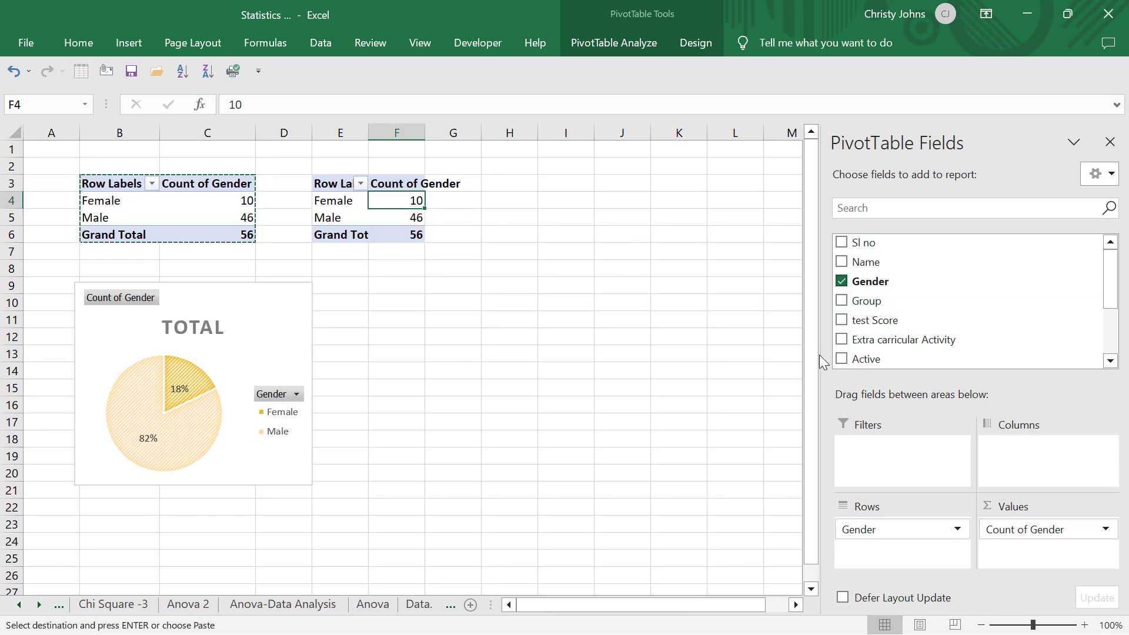
# Replace Gender in the copied PivotTable with Exam result as both the row field and the counted value
pyautogui.moveTo(869, 530); pyautogui.dragTo(896, 298)
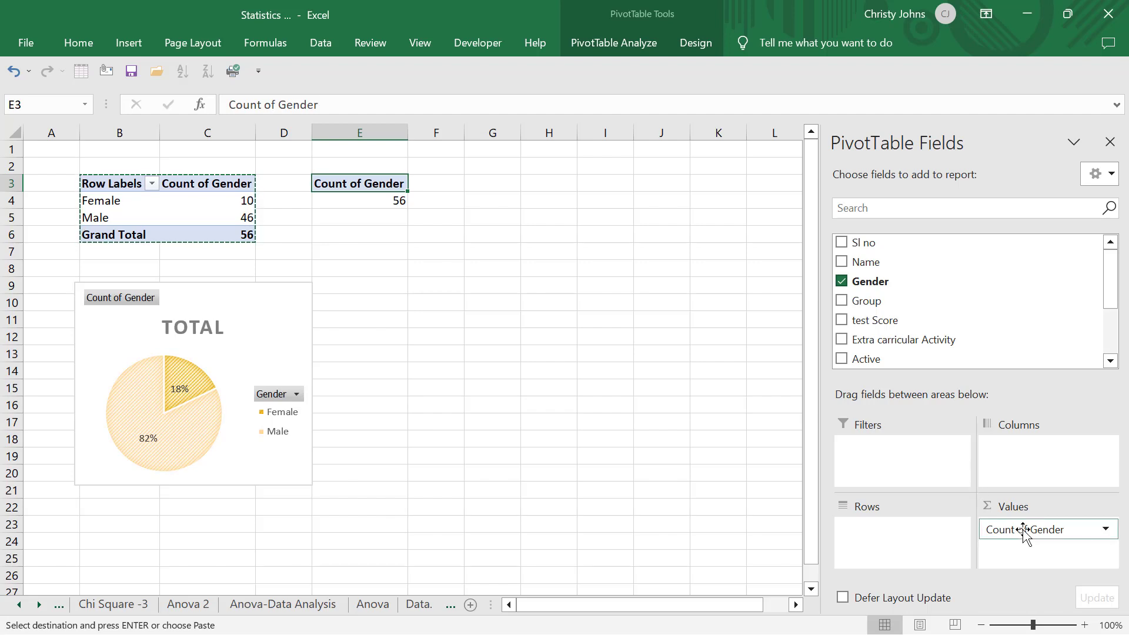
pyautogui.moveTo(1023, 530); pyautogui.dragTo(884, 294)
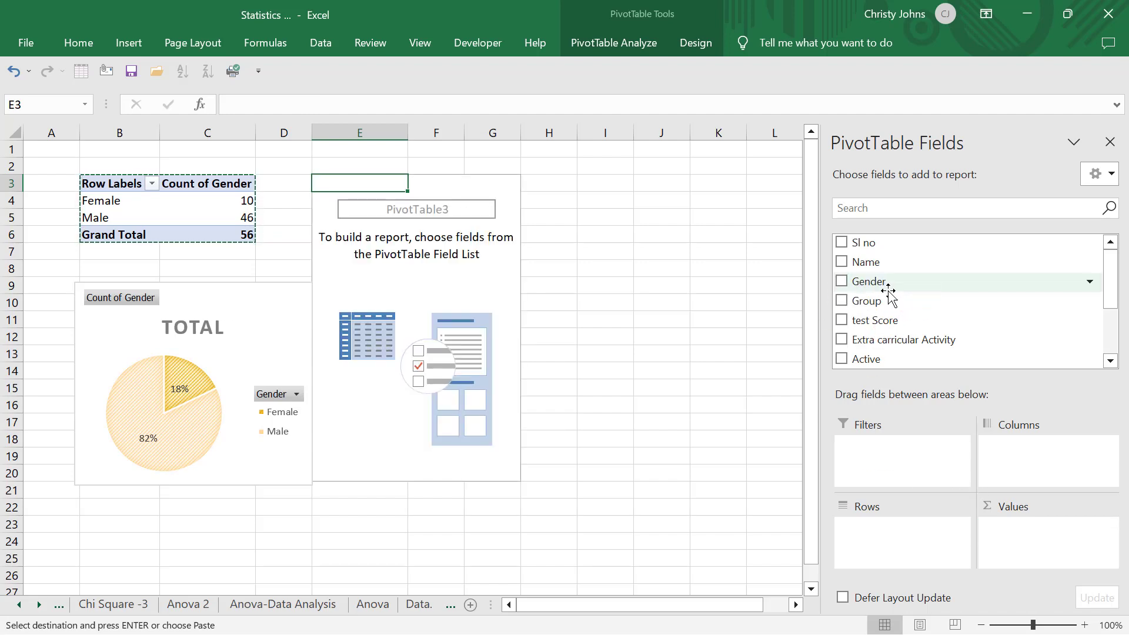
pyautogui.scroll(-2, 874, 297)
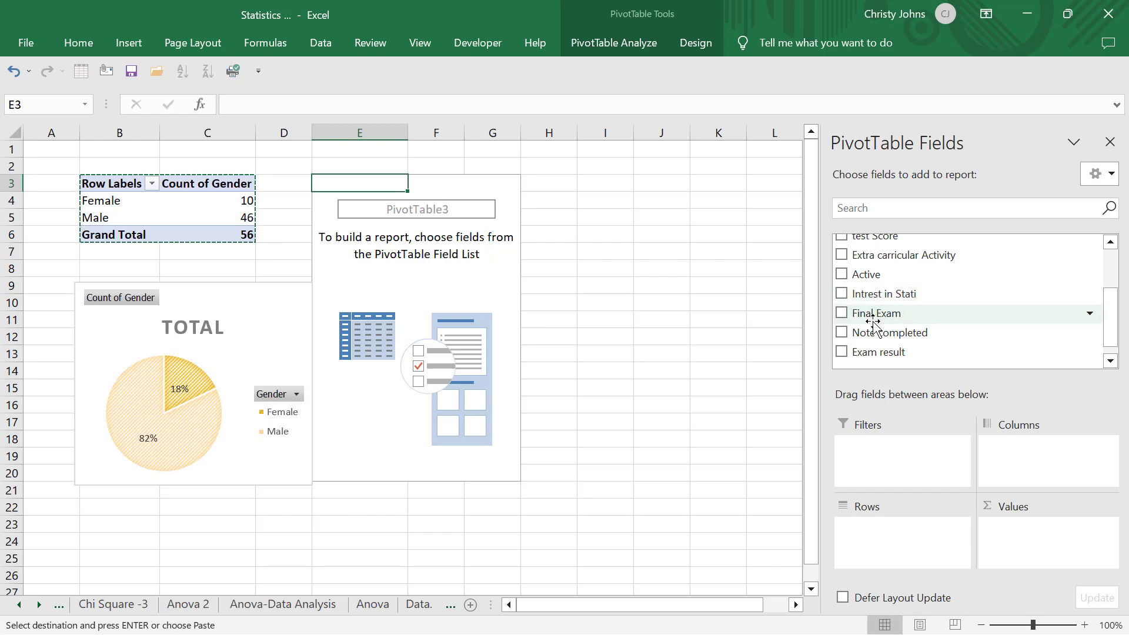
pyautogui.moveTo(876, 312); pyautogui.dragTo(894, 546)
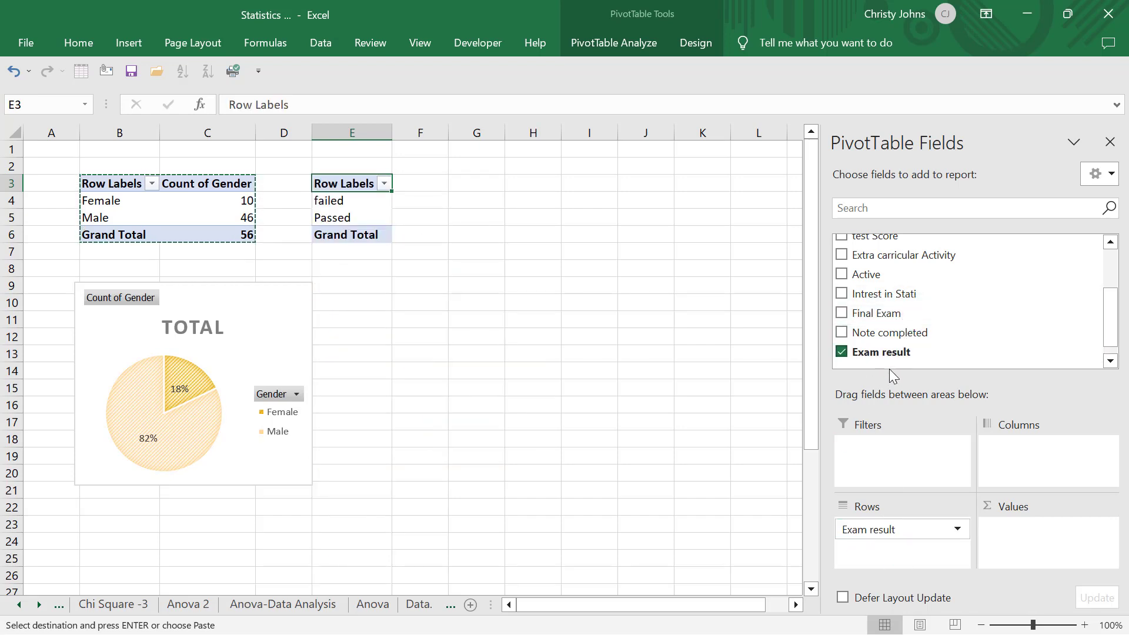
pyautogui.moveTo(894, 361); pyautogui.dragTo(1022, 531)
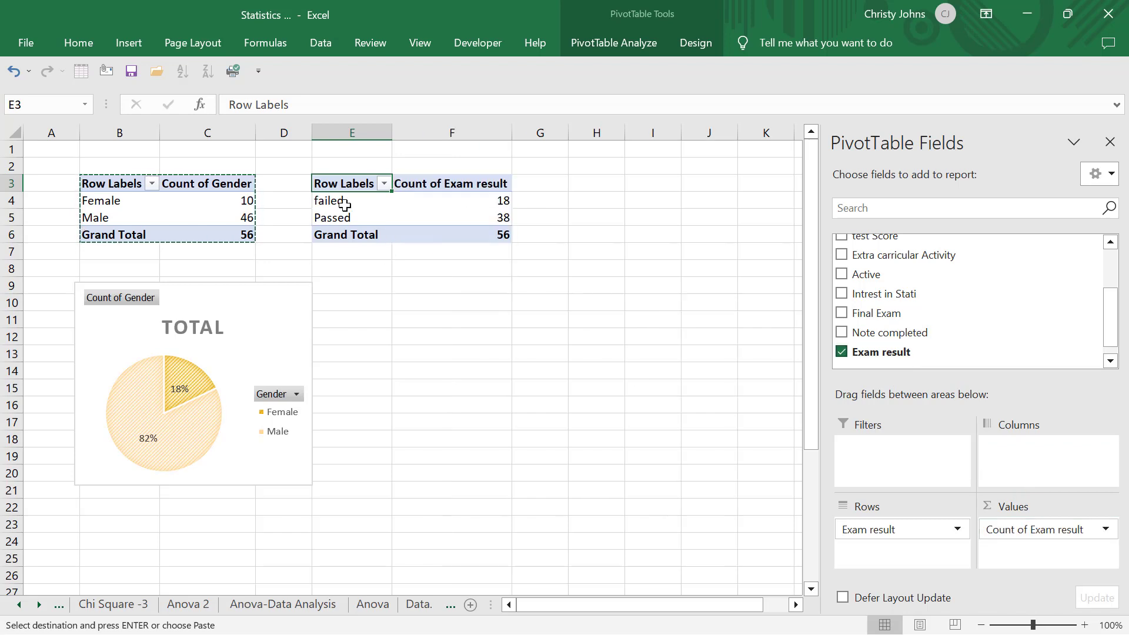
# Insert a clustered column PivotChart from the exam result PivotTable
pyautogui.click(323, 201)
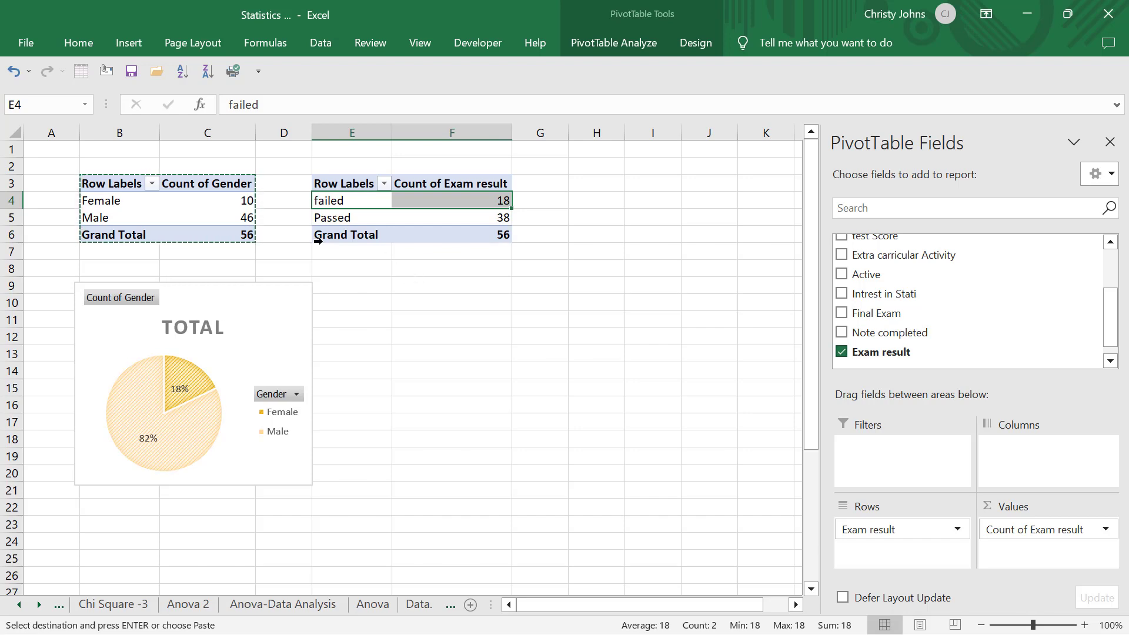
pyautogui.click(406, 216)
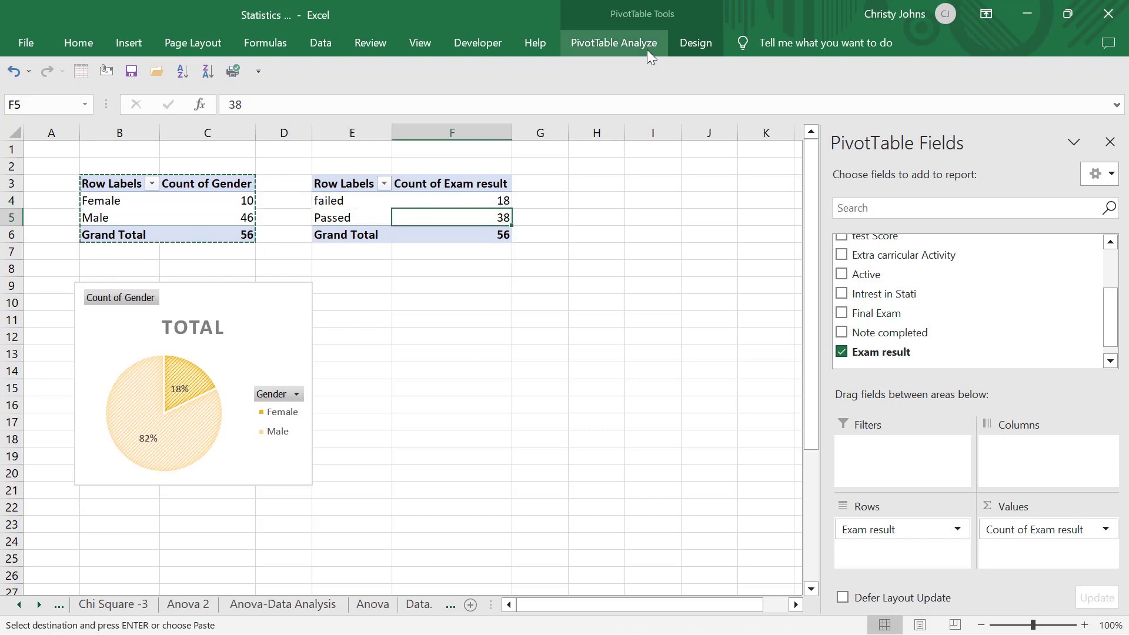
pyautogui.click(120, 47)
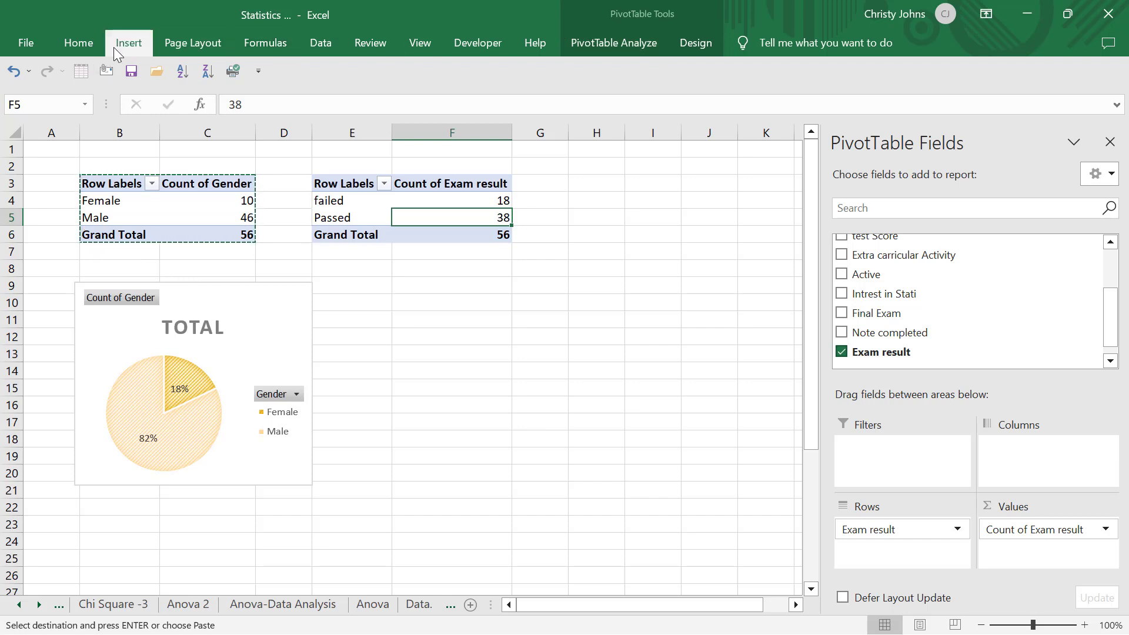
pyautogui.click(612, 99)
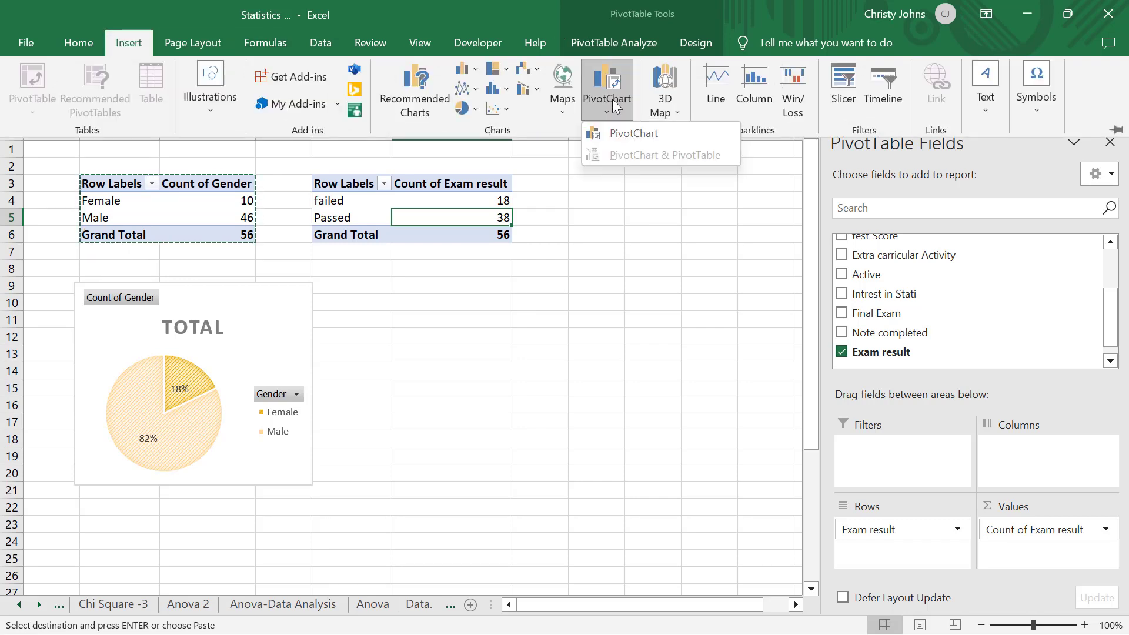
pyautogui.click(615, 132)
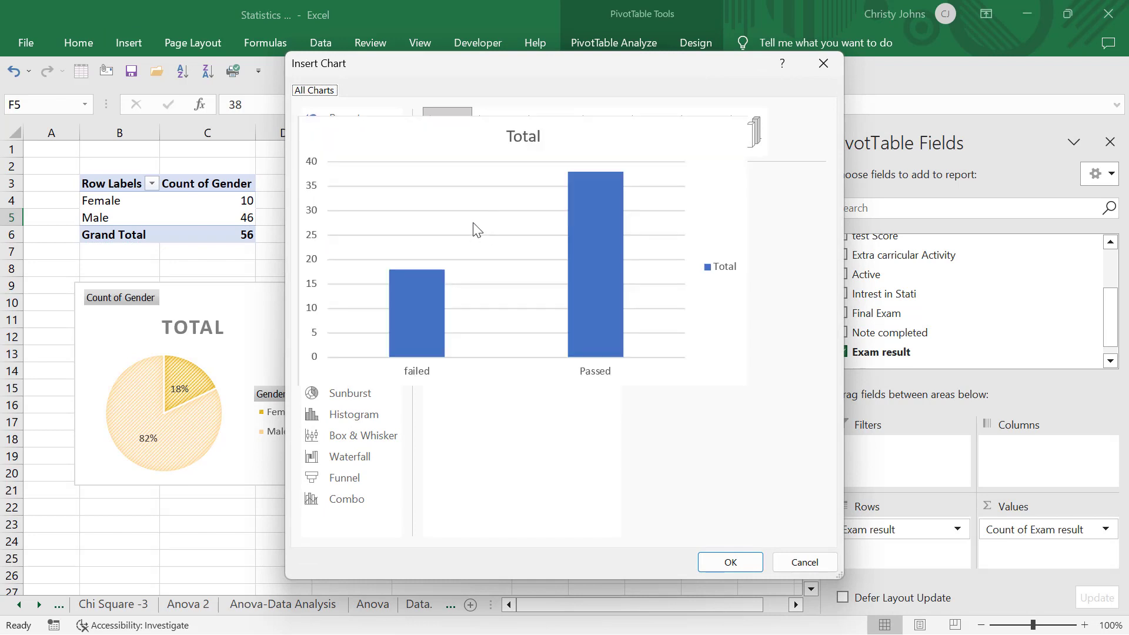
pyautogui.click(355, 164)
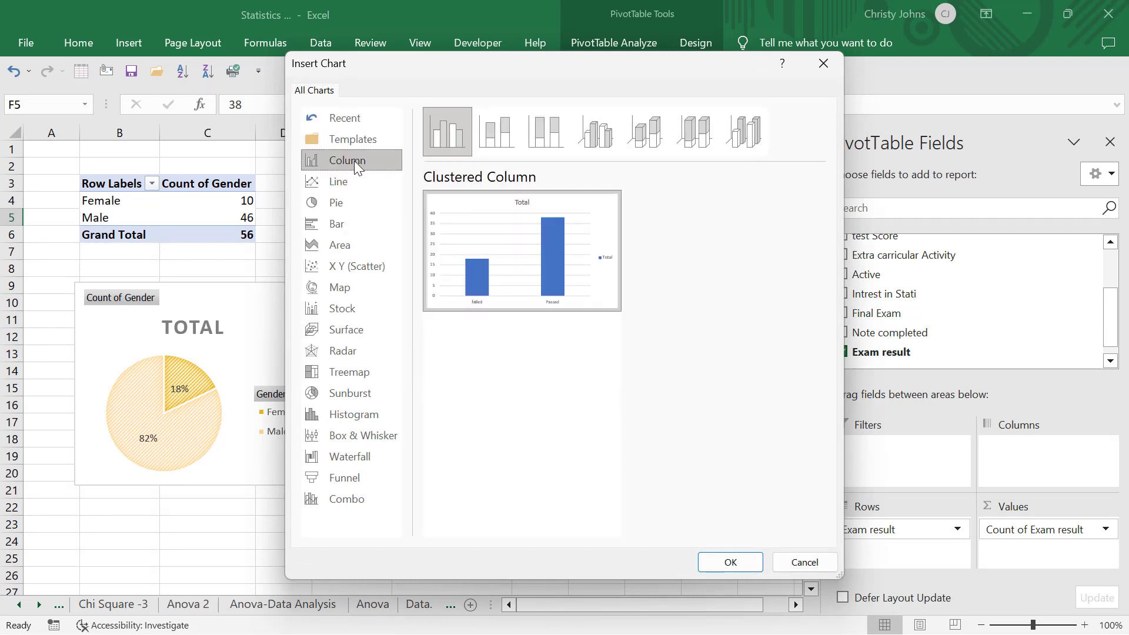
pyautogui.moveTo(533, 303)
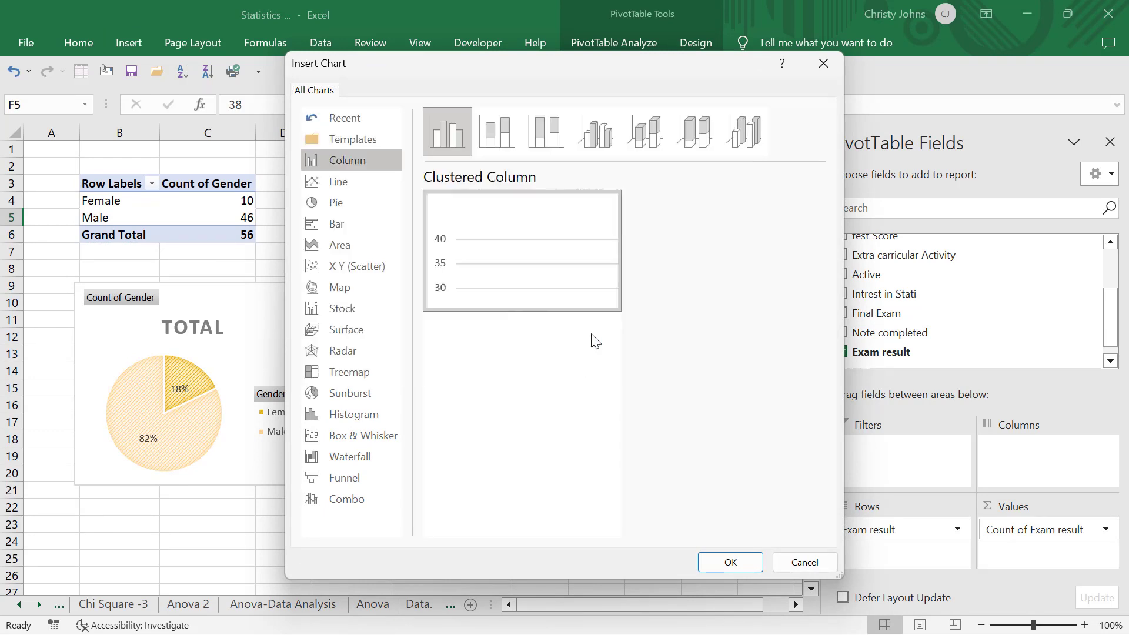
pyautogui.doubleClick(515, 269)
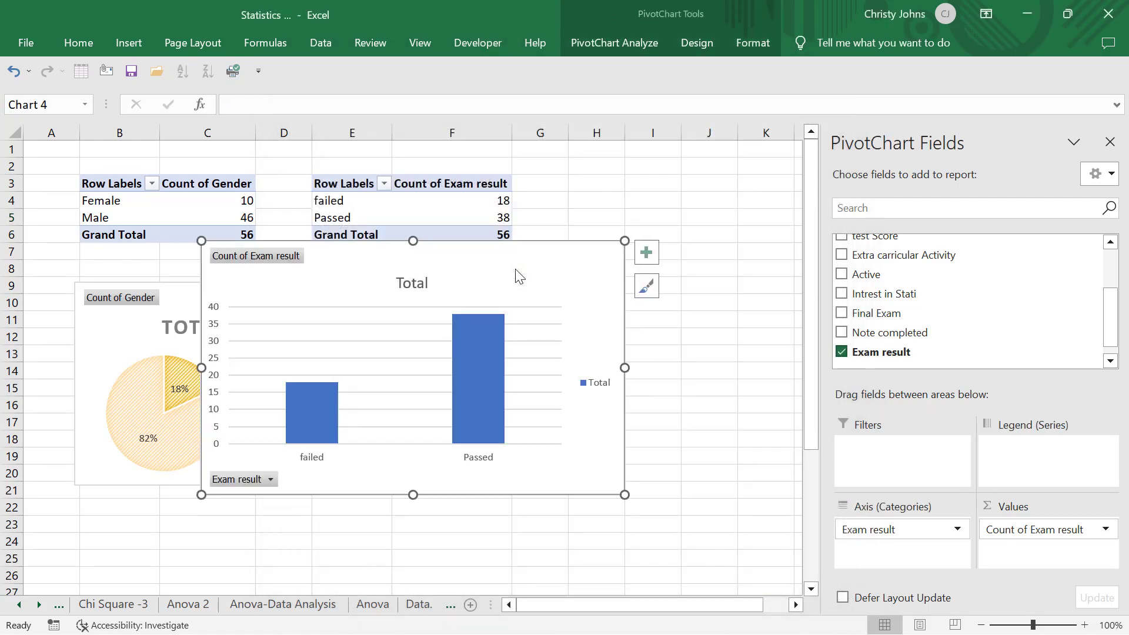
# Shrink the column chart to fit beside the pie chart below its PivotTable and delete its title
pyautogui.moveTo(624, 496); pyautogui.dragTo(437, 412)
pyautogui.moveTo(363, 279); pyautogui.dragTo(490, 332)
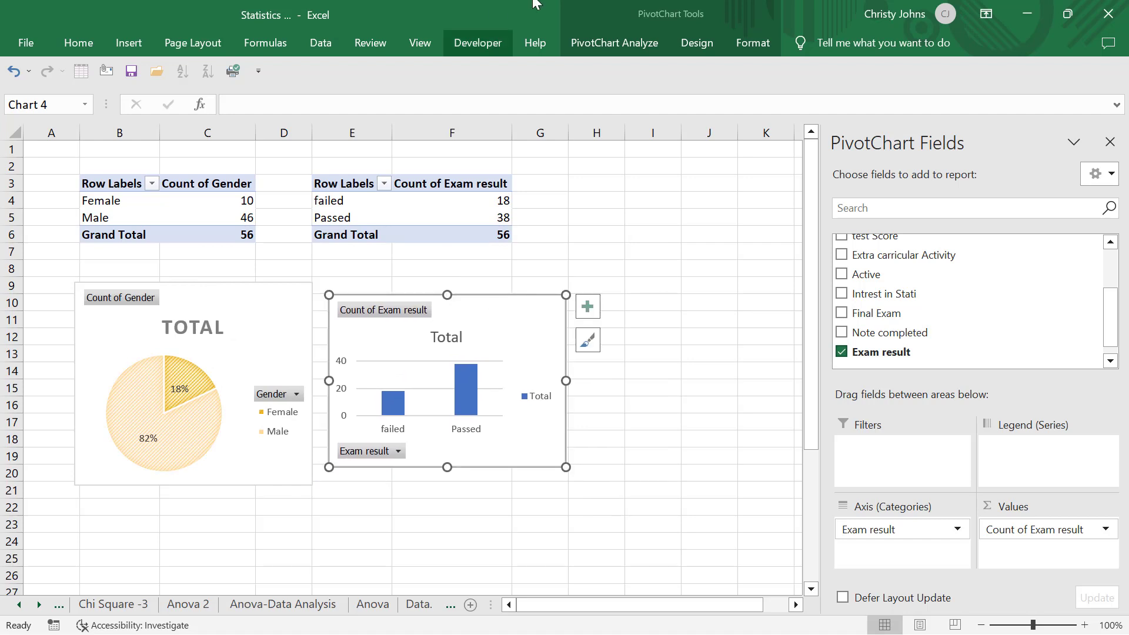
pyautogui.click(442, 336)
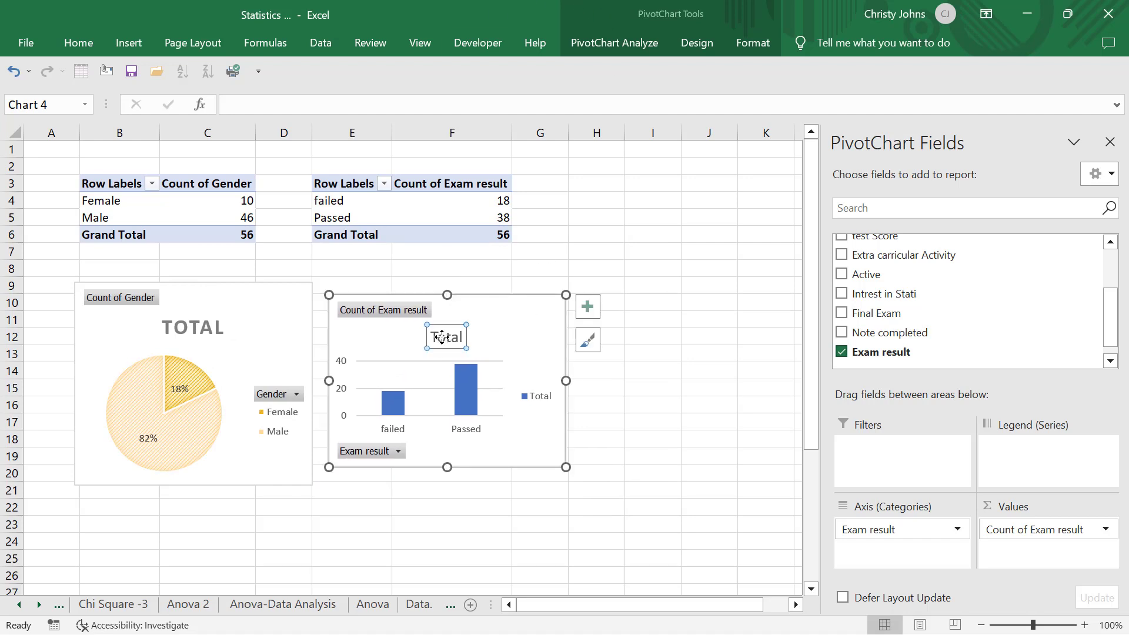
pyautogui.press('Delete')
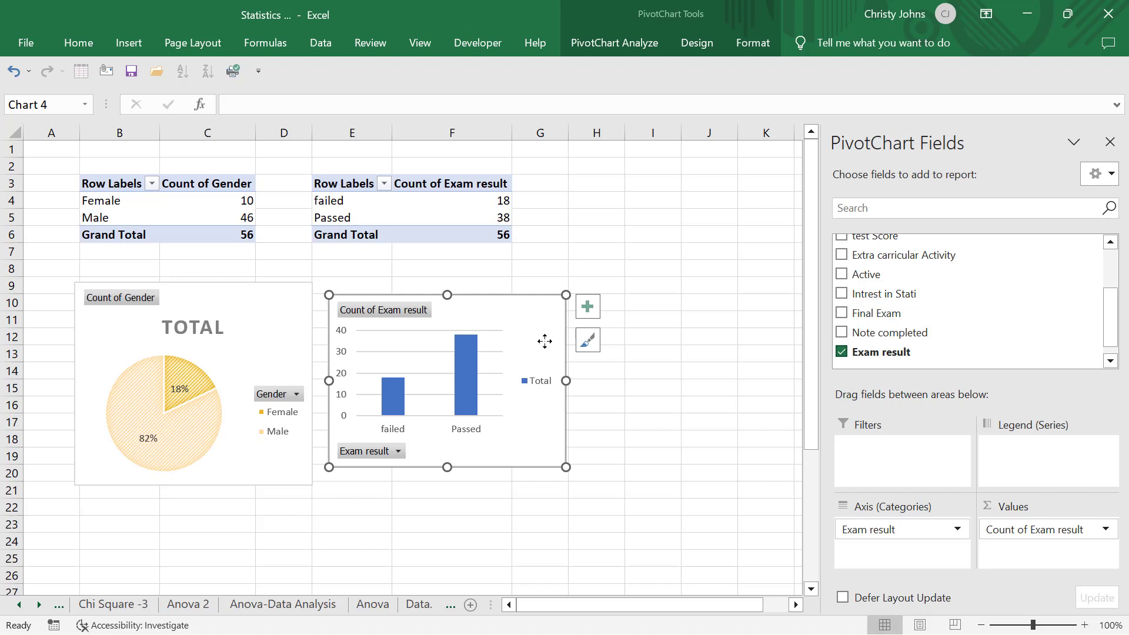
# Apply the chart style with horizontally striped columns and the orange monochromatic colour palette to the exam result chart
pyautogui.click(599, 44)
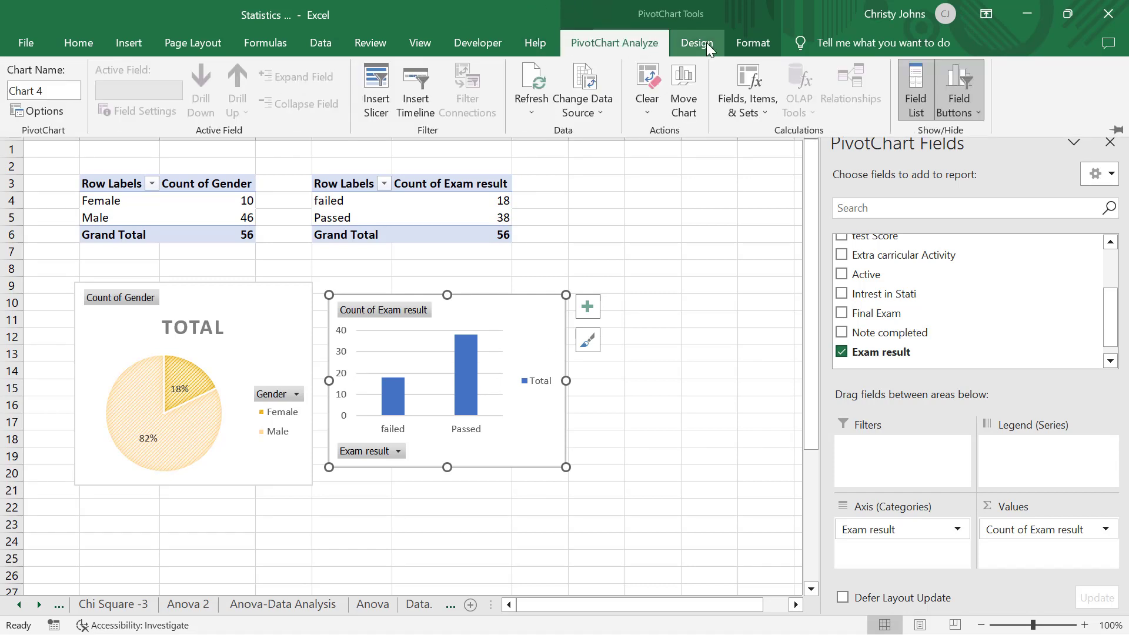
pyautogui.click(706, 43)
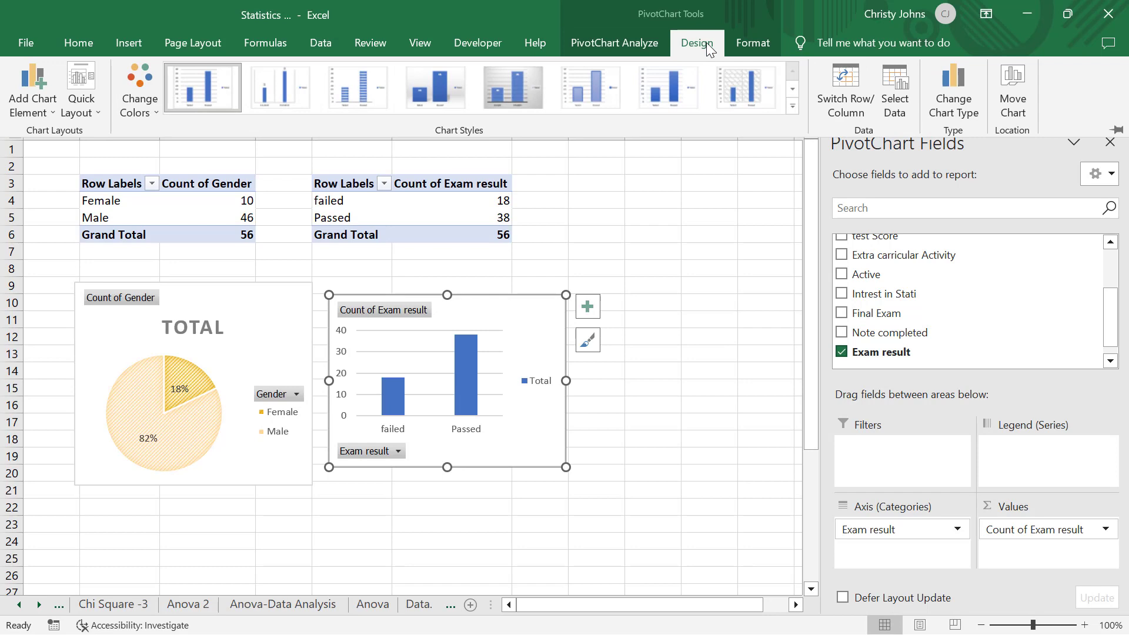
pyautogui.click(343, 84)
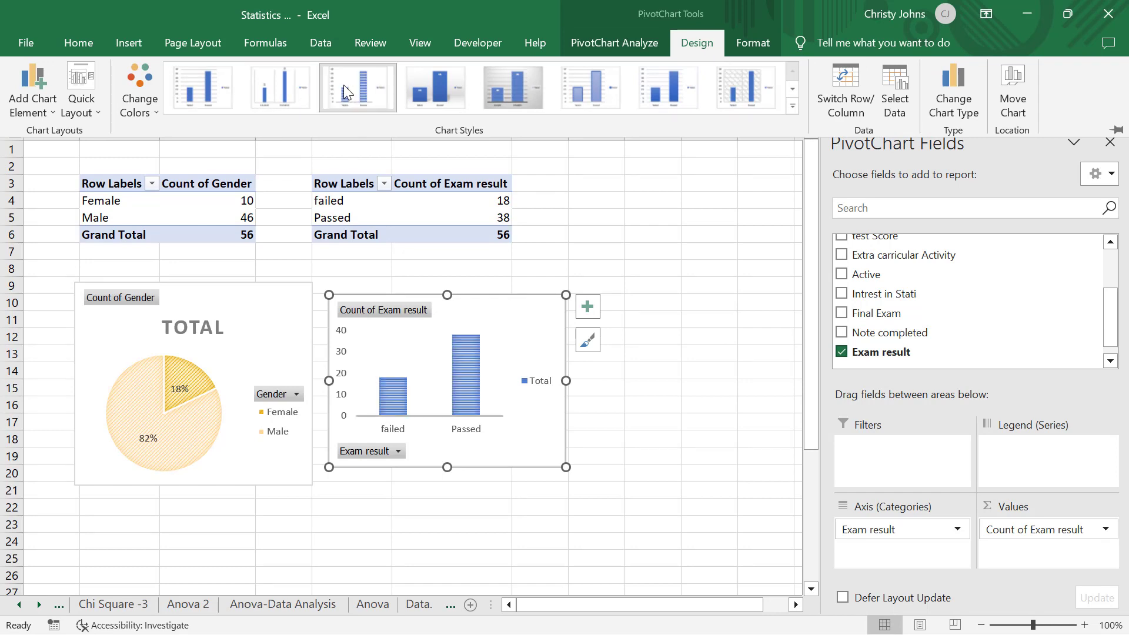
pyautogui.click(146, 107)
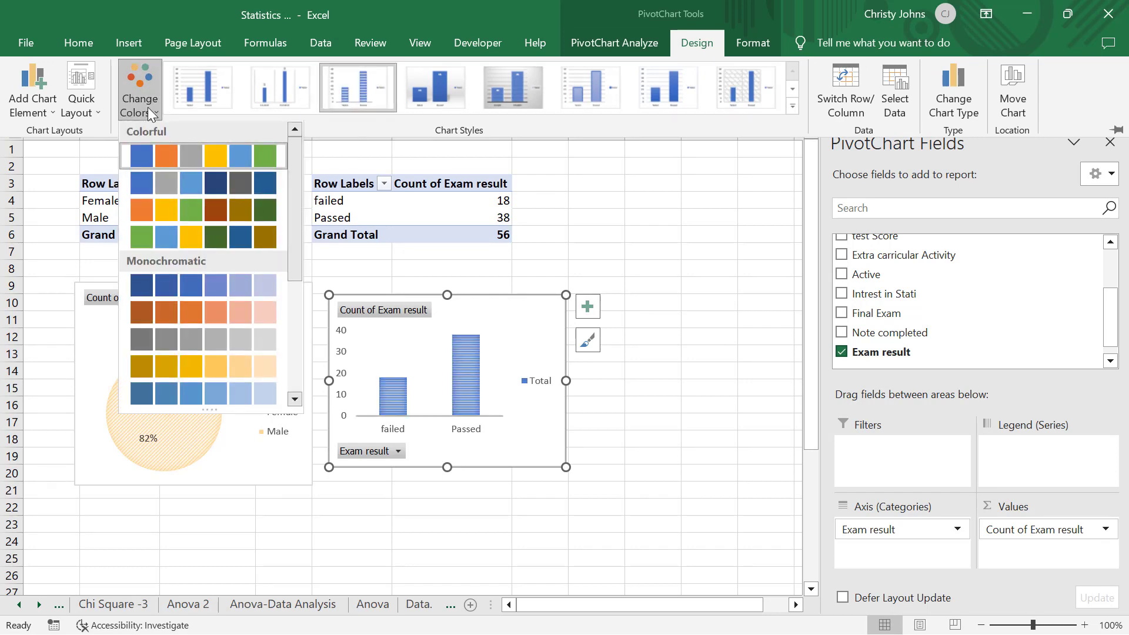
pyautogui.click(189, 312)
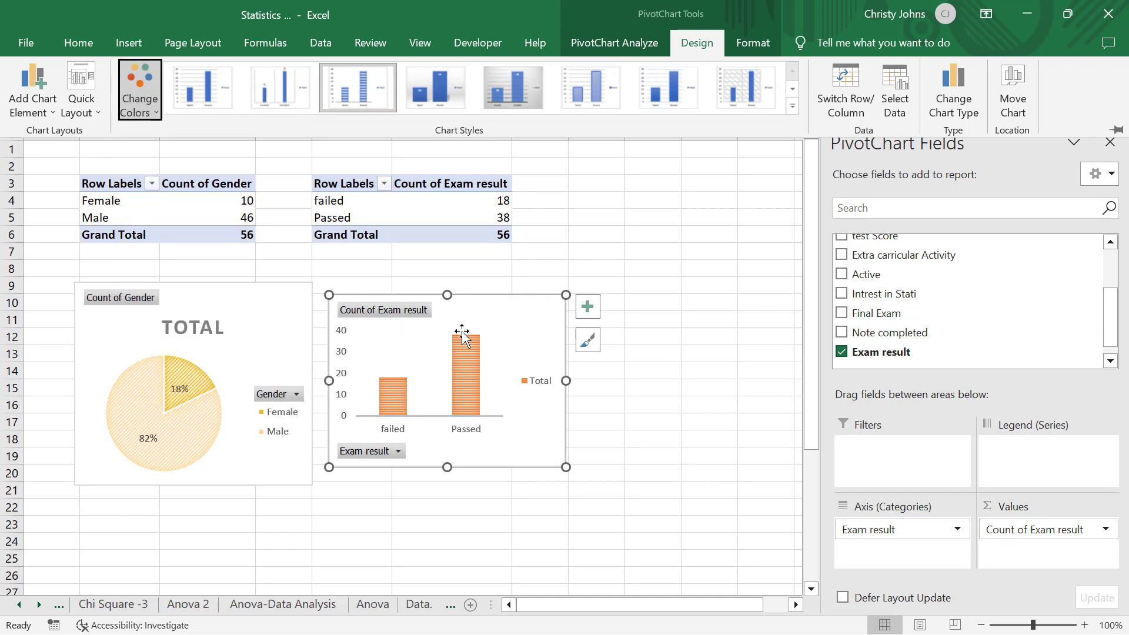
pyautogui.click(666, 440)
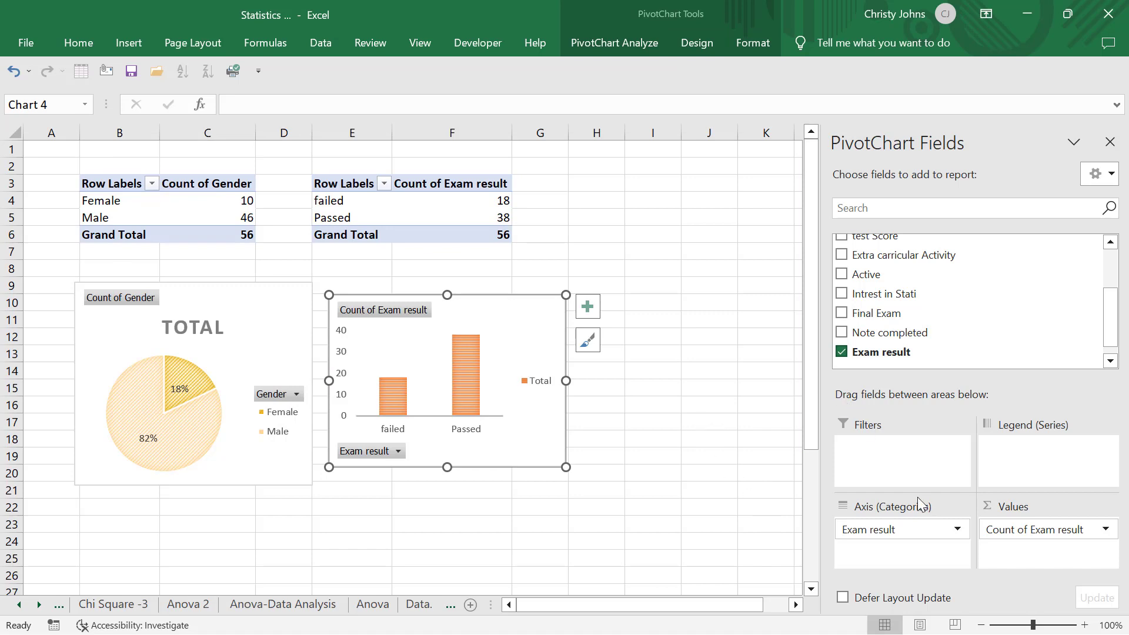
# Remove the Exam result field from the column chart's axis categories and add it back
pyautogui.moveTo(896, 531); pyautogui.dragTo(846, 360)
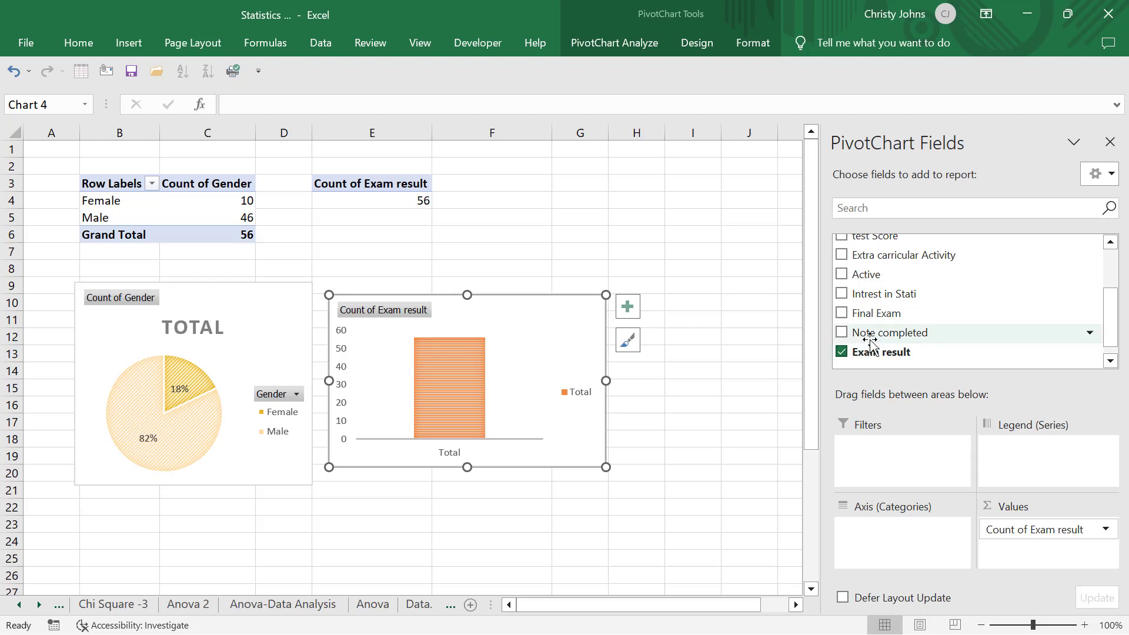
pyautogui.moveTo(885, 353); pyautogui.dragTo(905, 550)
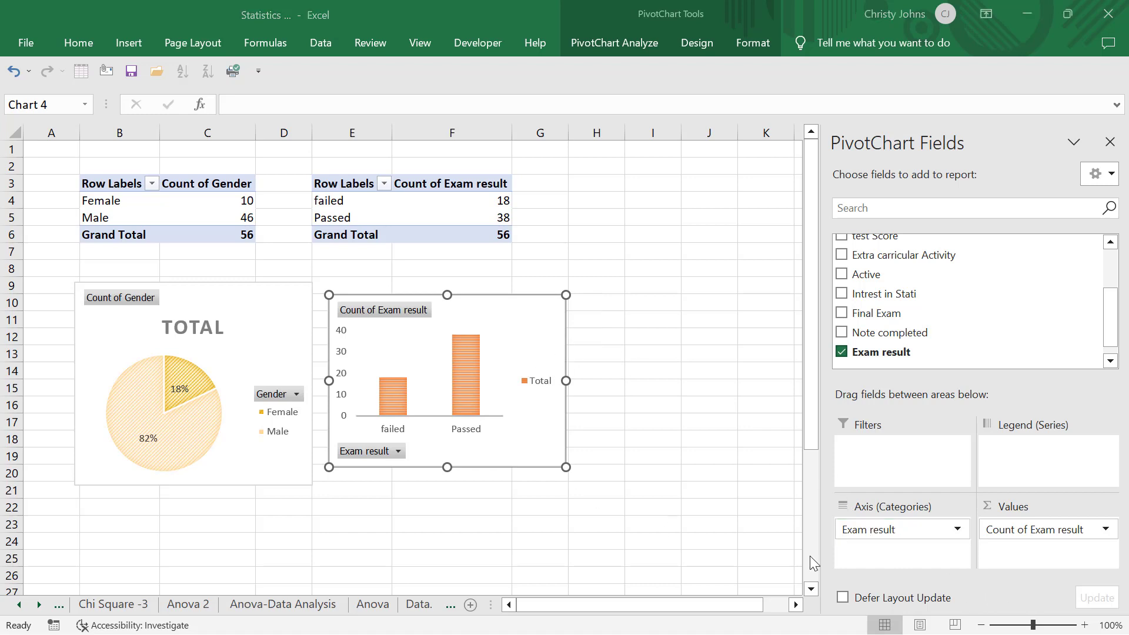
# Copy the whole exam result PivotTable to cell H3 and activate the copy
pyautogui.click(344, 185)
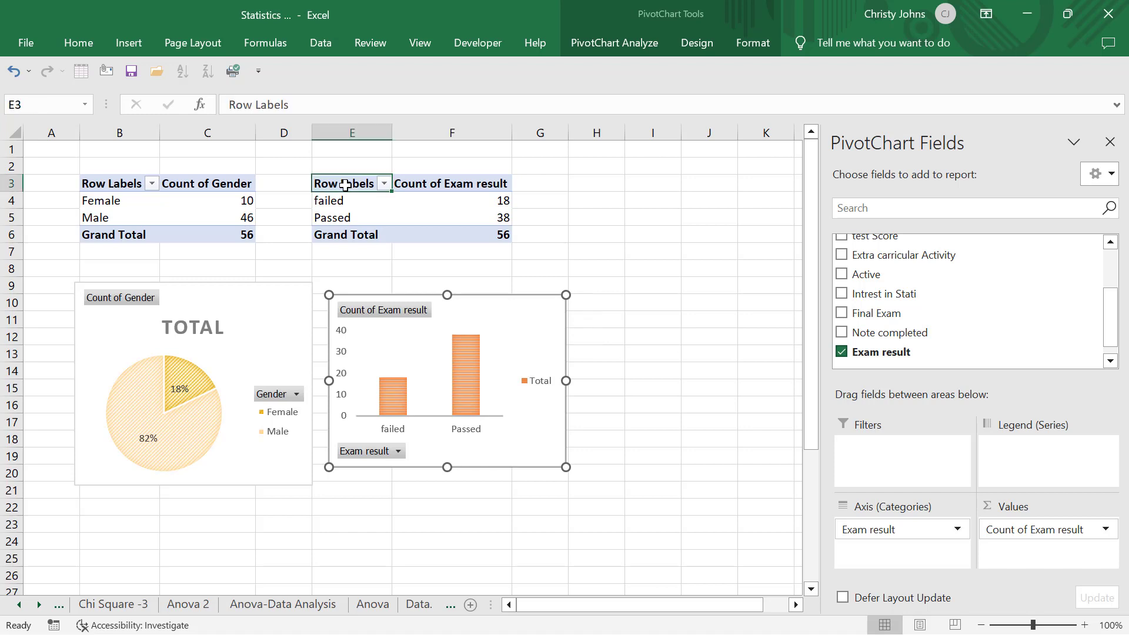
pyautogui.moveTo(344, 185); pyautogui.dragTo(500, 234)
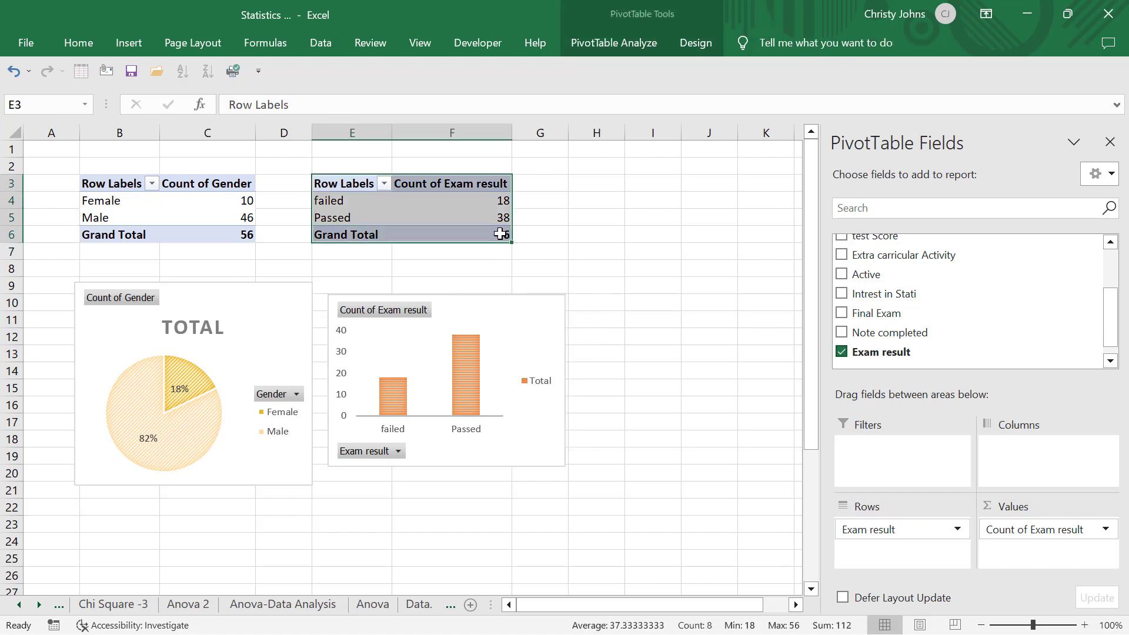
pyautogui.hotkey('ctrl', 'c')
pyautogui.click(573, 189)
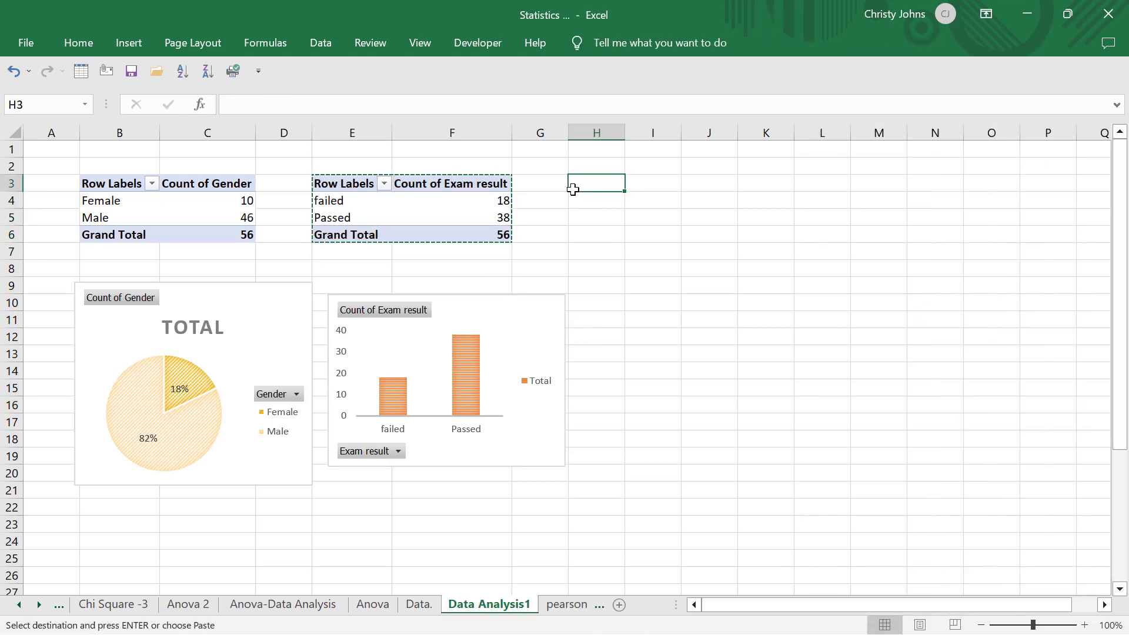
pyautogui.hotkey('ctrl', 'v')
pyautogui.click(714, 267)
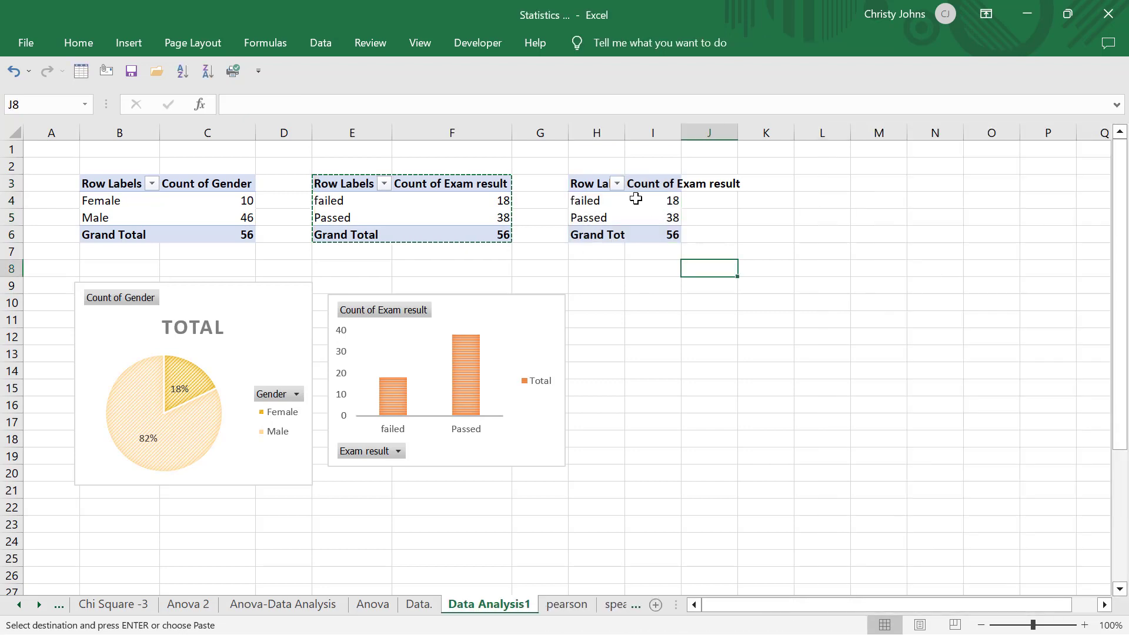
pyautogui.click(635, 199)
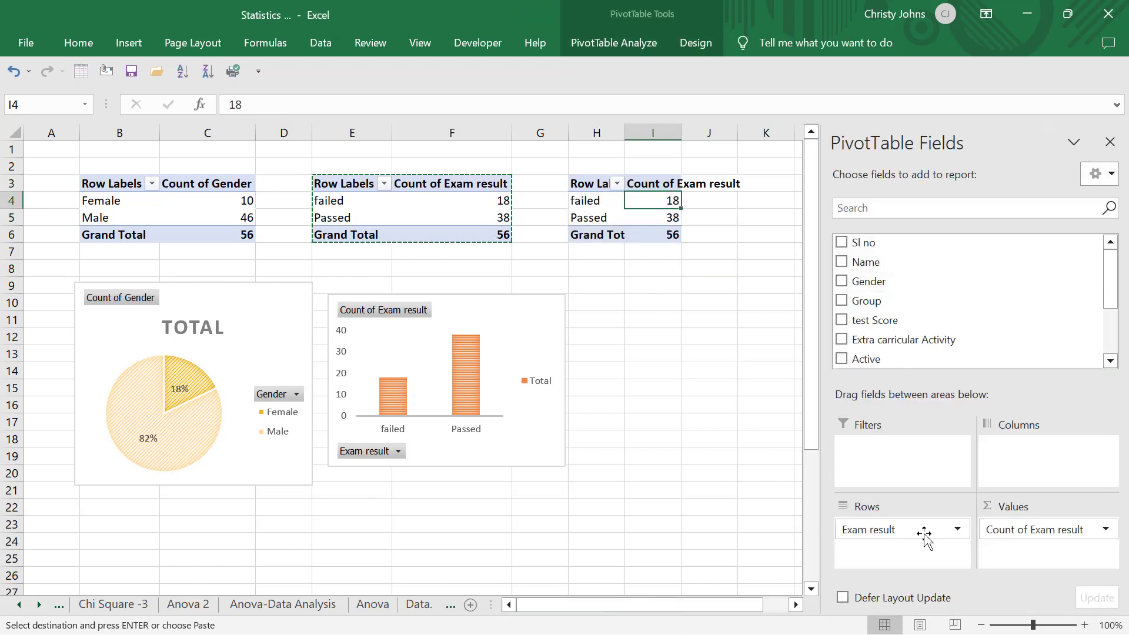
# Replace the Exam result fields in the new copy with Group as the row field and Final Exam as the value
pyautogui.moveTo(924, 536); pyautogui.dragTo(935, 327)
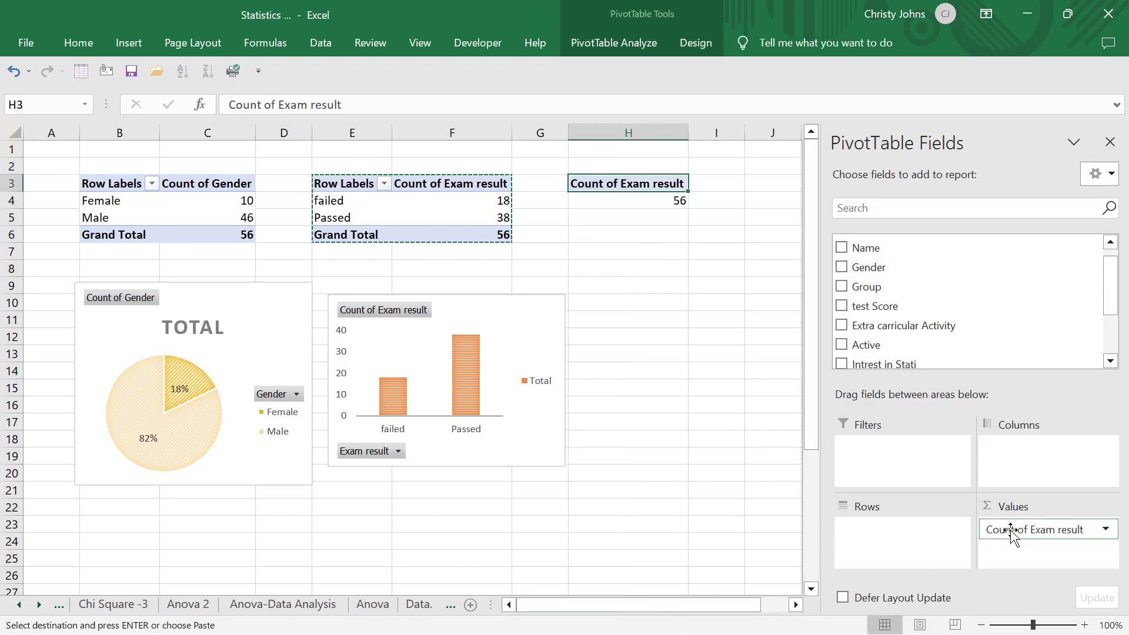
pyautogui.moveTo(1011, 532); pyautogui.dragTo(875, 536)
pyautogui.scroll(-3, 882, 329)
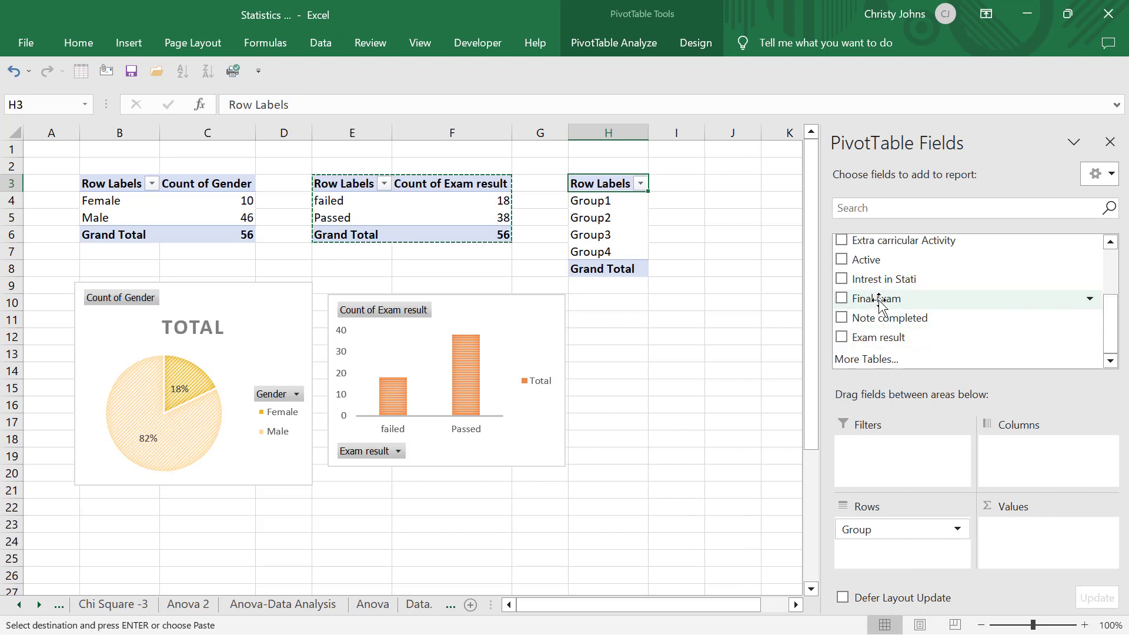
pyautogui.moveTo(876, 305); pyautogui.dragTo(1055, 538)
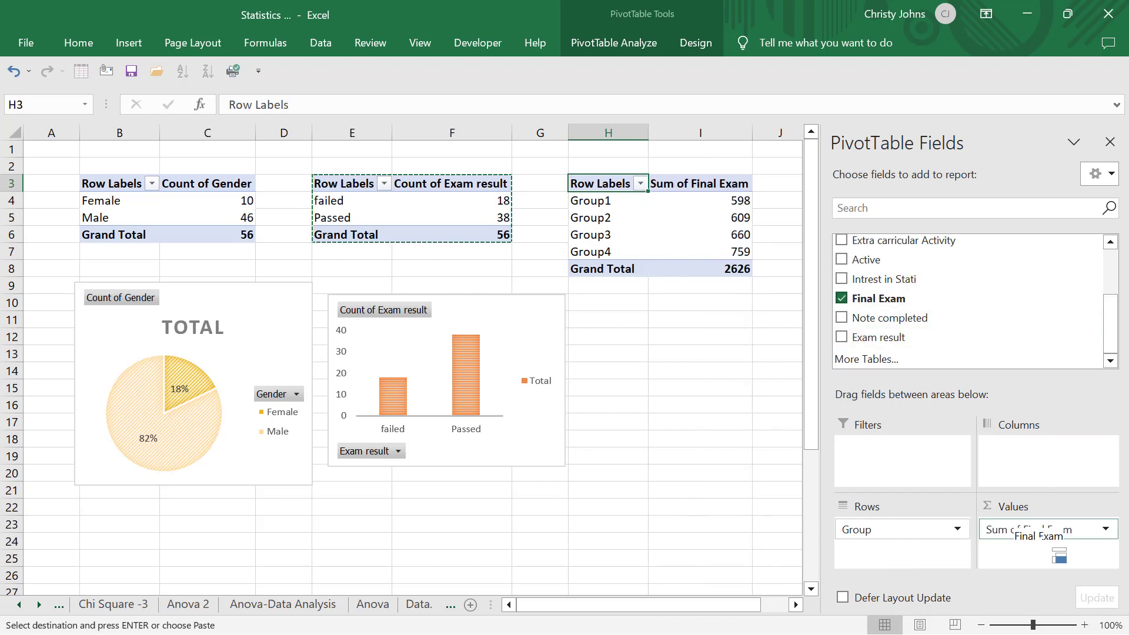
# Summarize the Final Exam values by Average instead of Sum in the Group PivotTable
pyautogui.click(1106, 530)
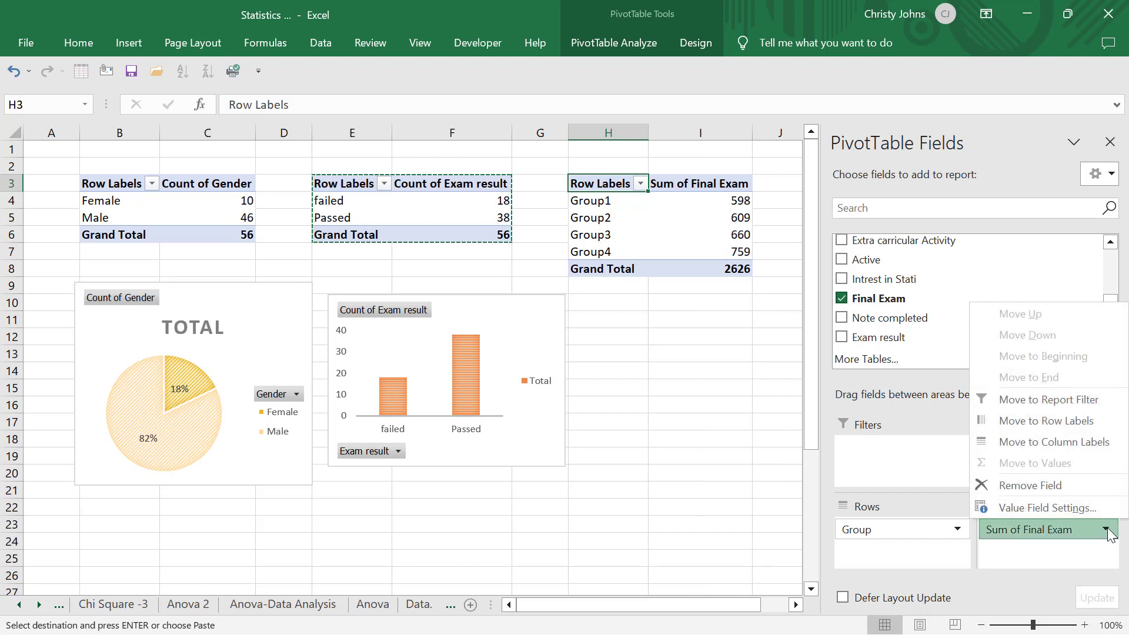
pyautogui.click(1064, 509)
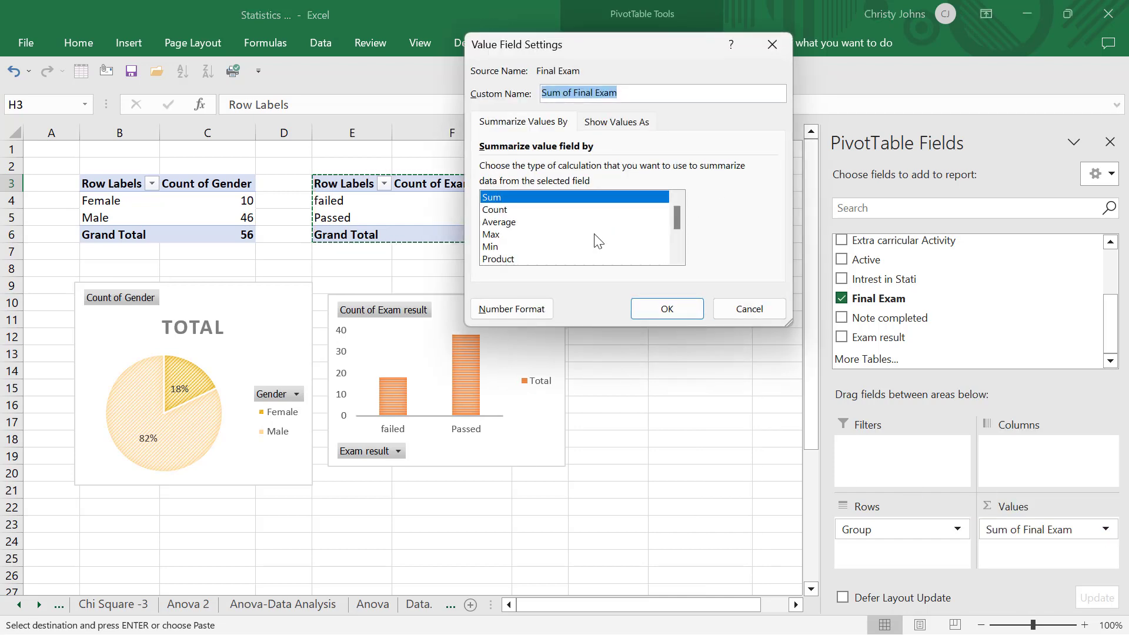
pyautogui.click(576, 220)
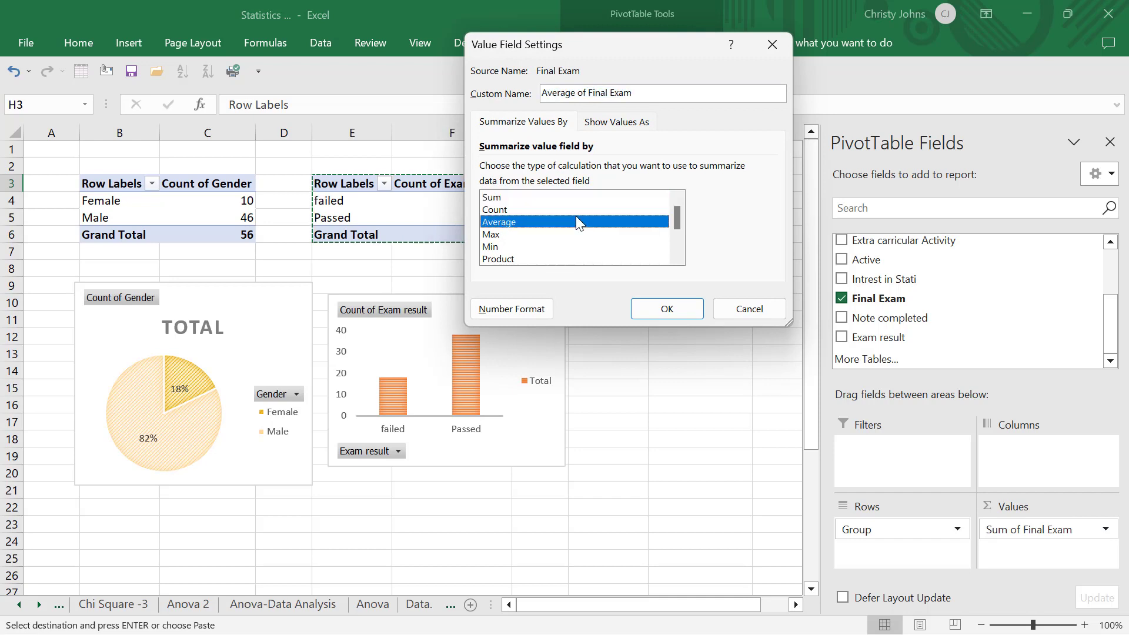
pyautogui.click(659, 309)
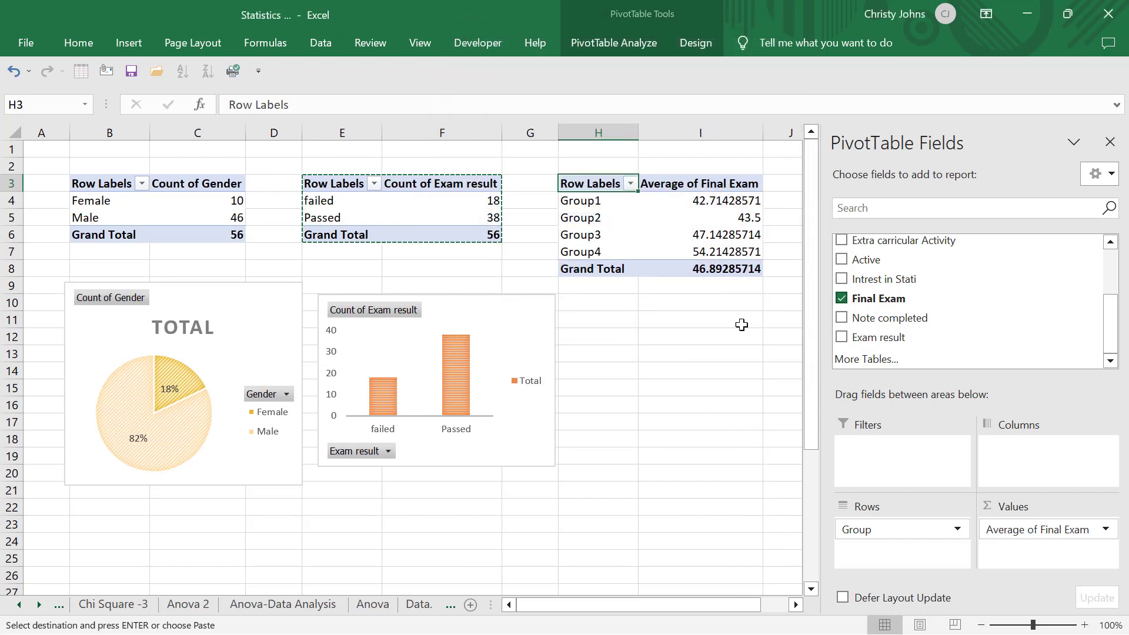
# Examine the average final exam marks of Group4 and Group1 in the third PivotTable
pyautogui.hscroll(2, 741, 325)
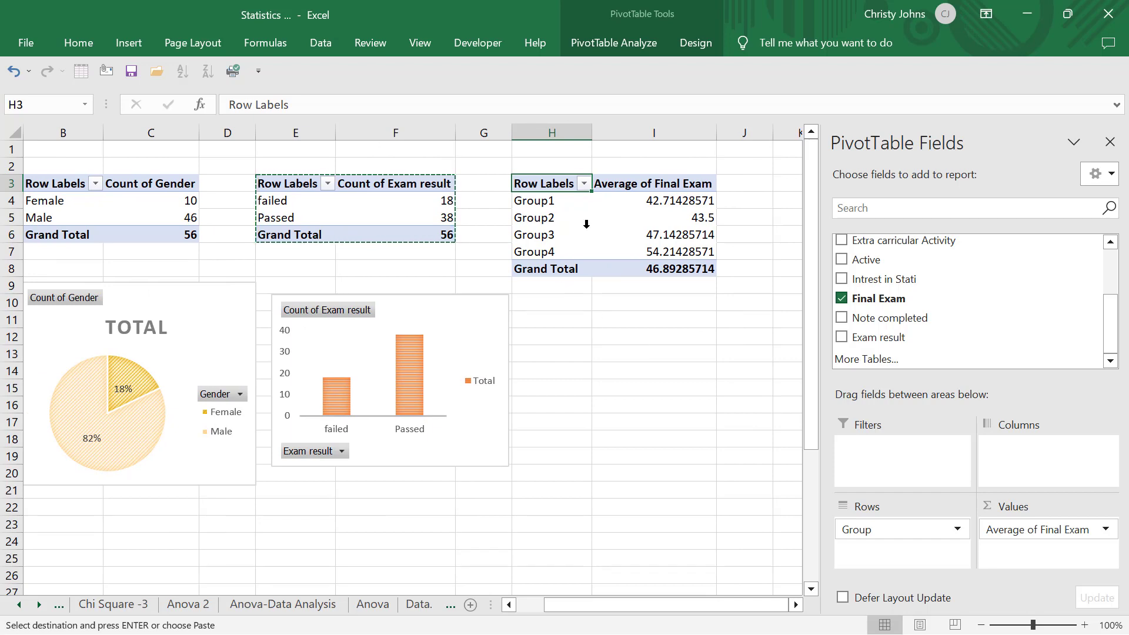
pyautogui.click(530, 253)
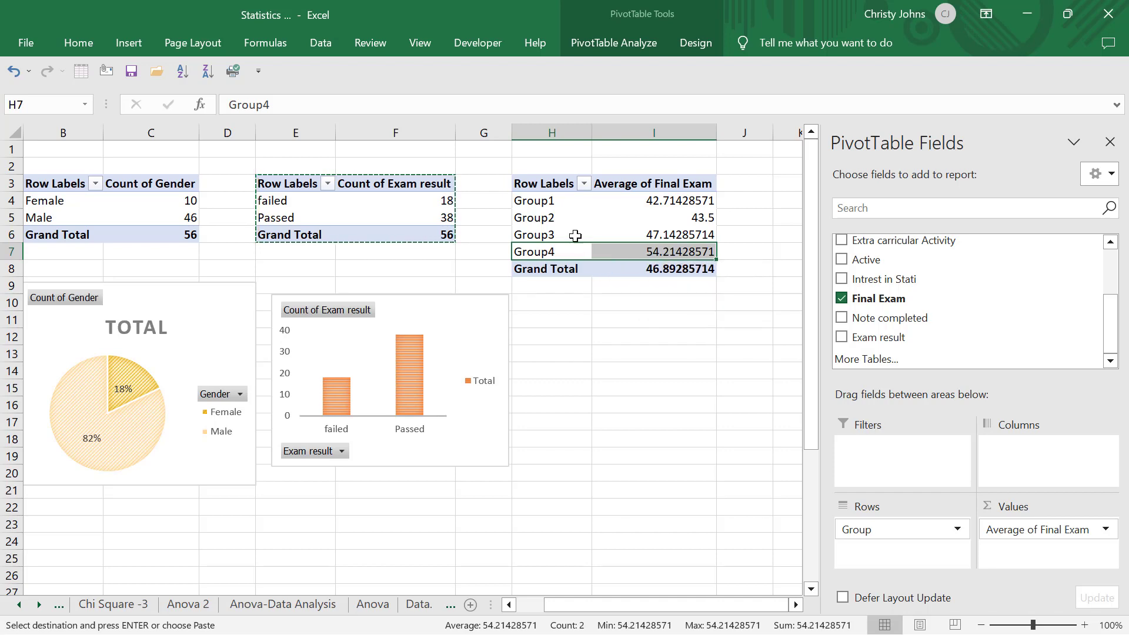
pyautogui.click(624, 253)
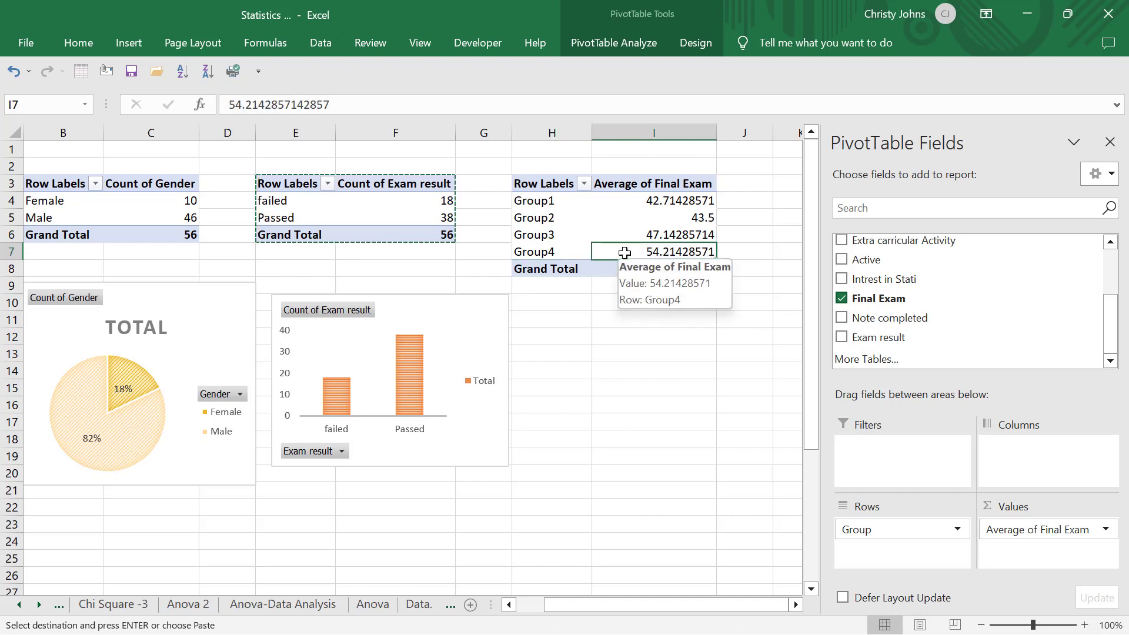
pyautogui.click(553, 204)
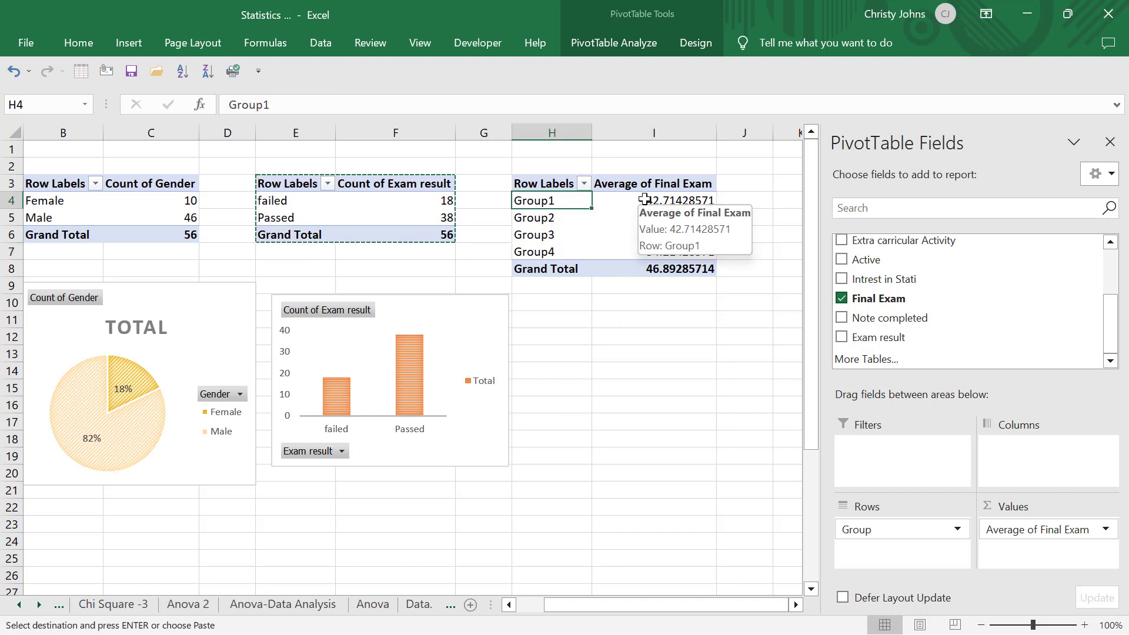
pyautogui.click(645, 200)
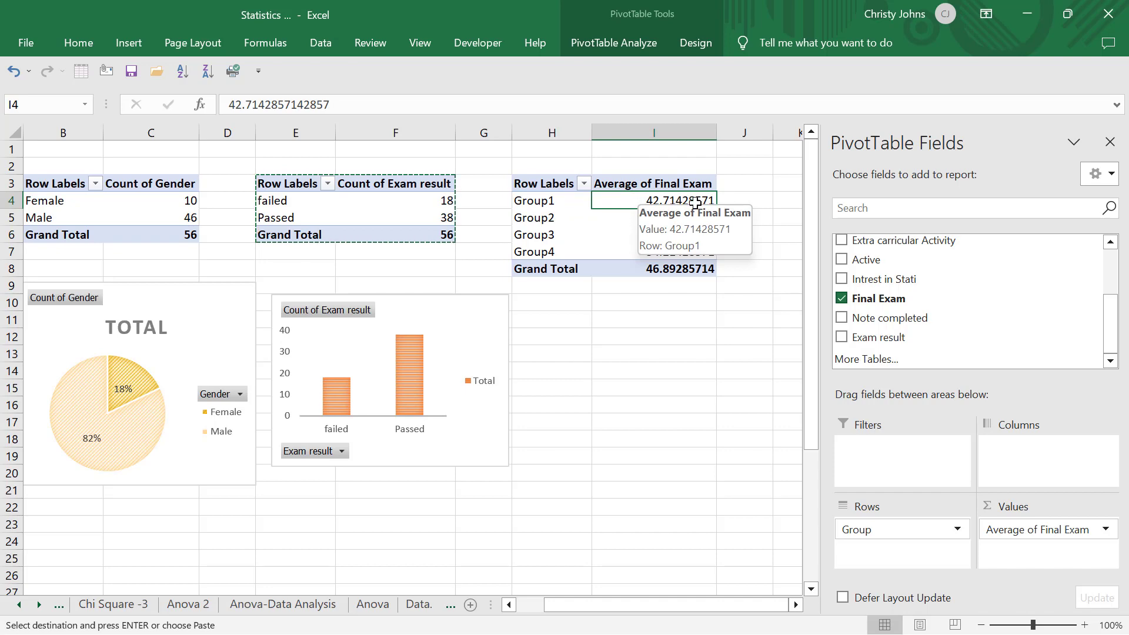
# Insert a pie PivotChart based on the Average of Final Exam PivotTable
pyautogui.click(614, 218)
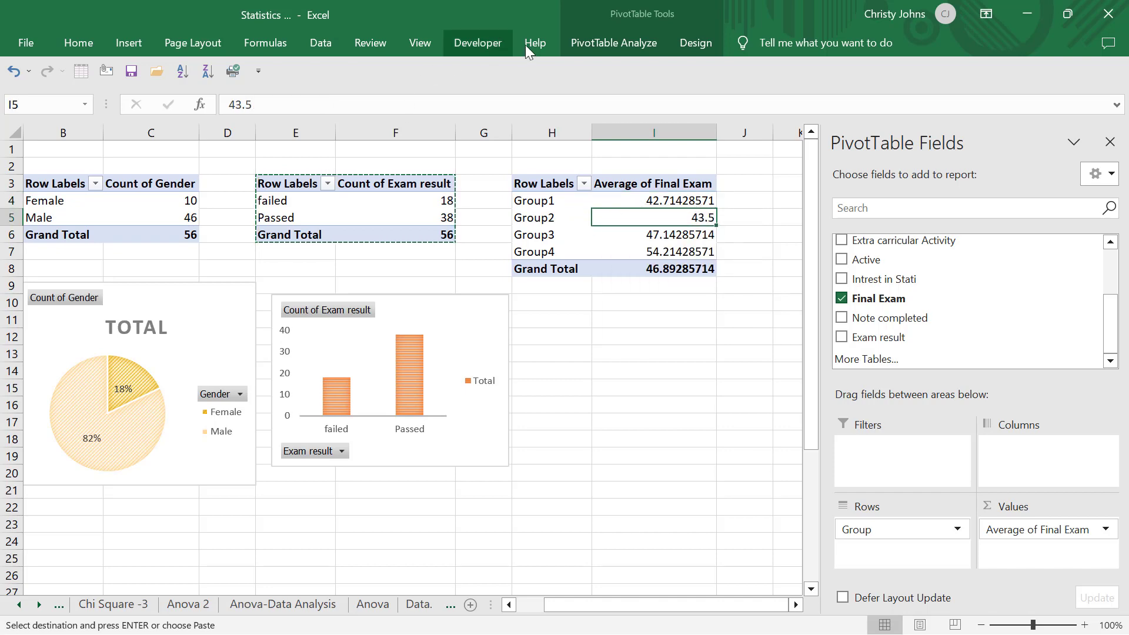
pyautogui.click(143, 39)
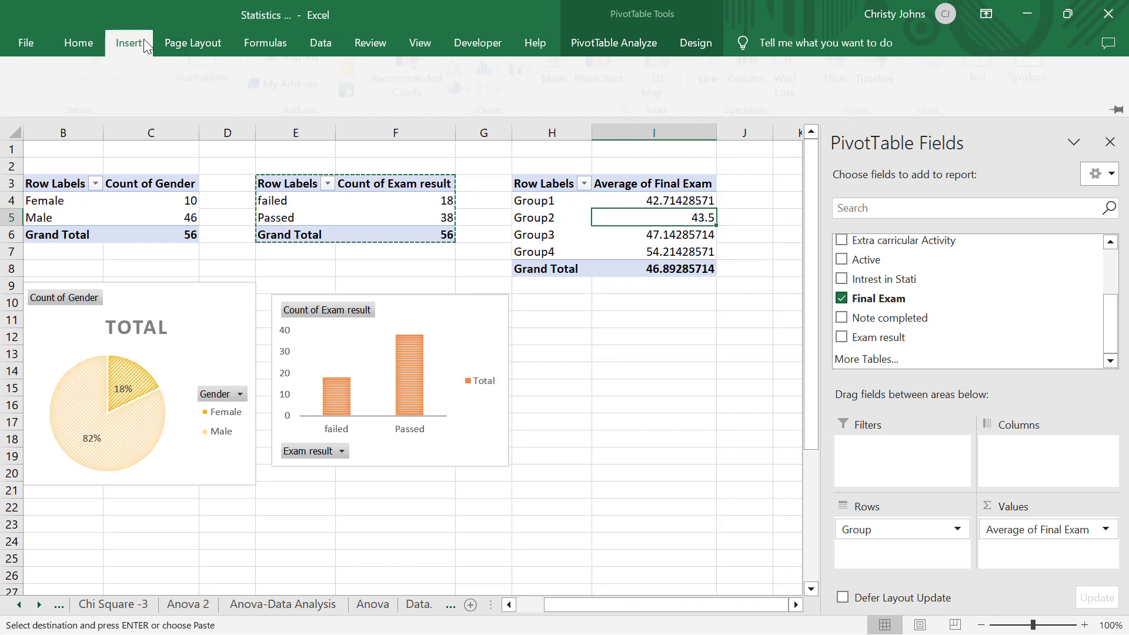
pyautogui.click(611, 108)
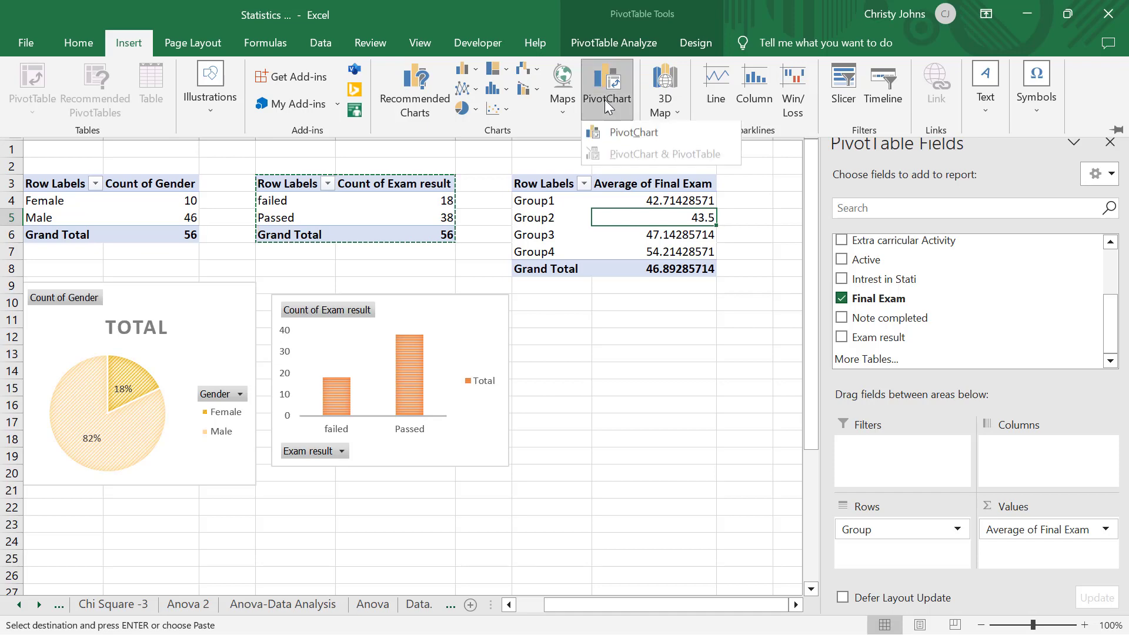
pyautogui.click(622, 129)
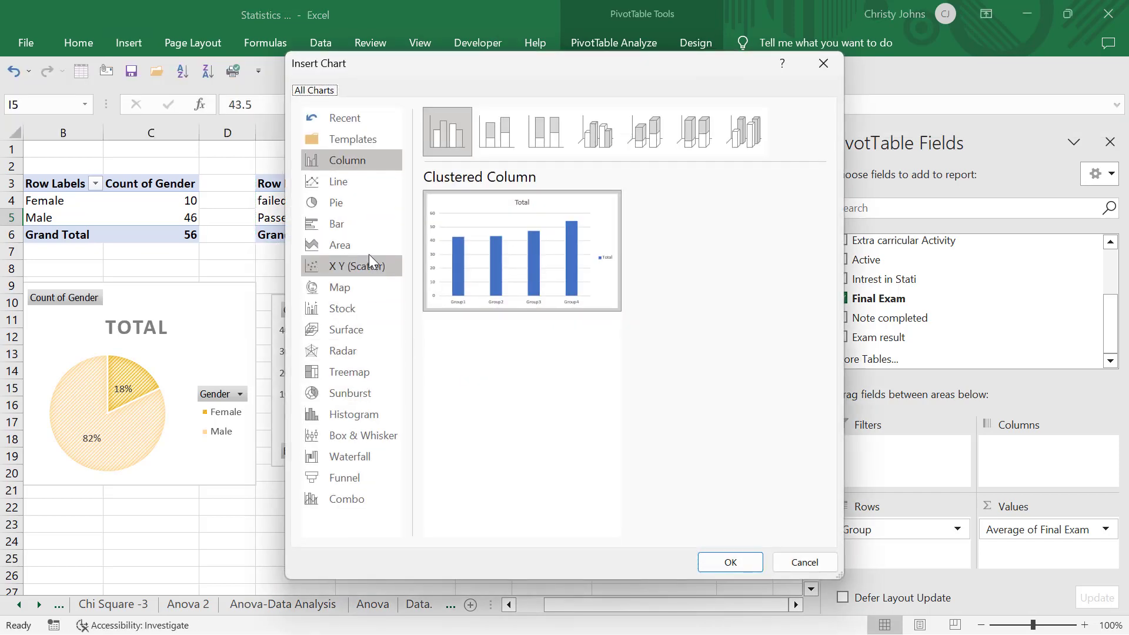
pyautogui.click(371, 211)
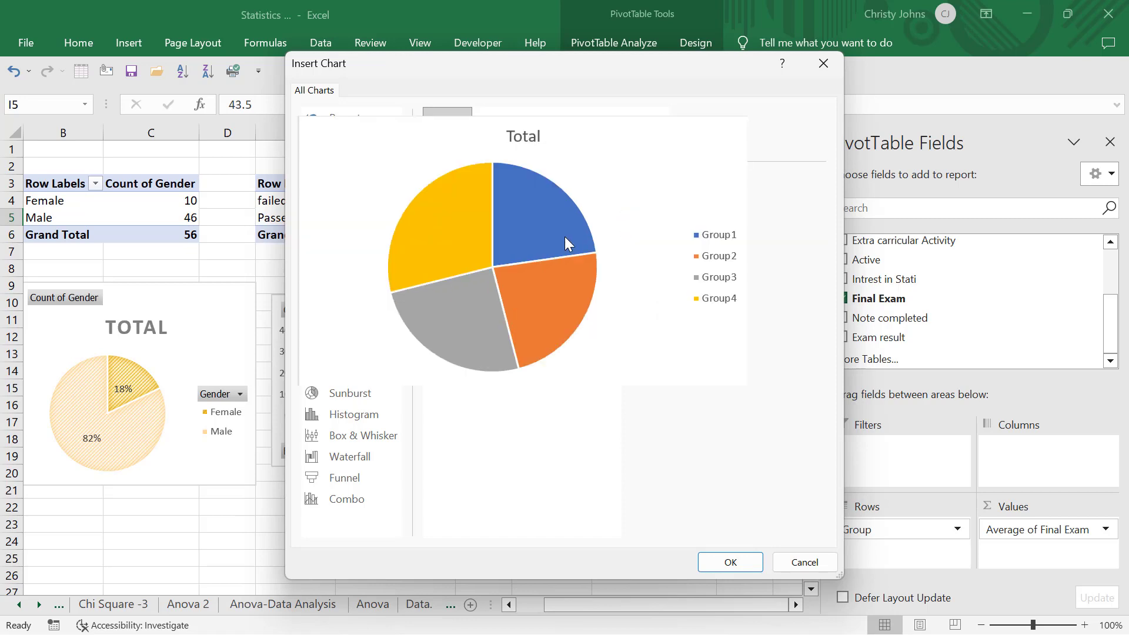
pyautogui.doubleClick(565, 237)
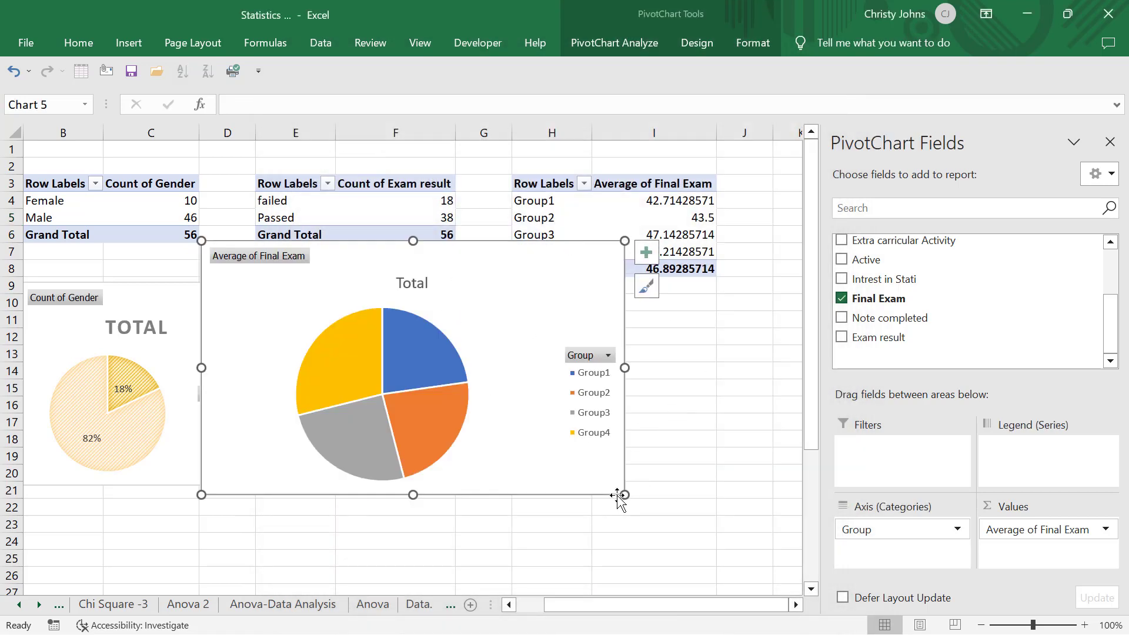
# Shrink the new pie chart to fit beneath the Average of Final Exam PivotTable and delete its Total title
pyautogui.moveTo(623, 496); pyautogui.dragTo(465, 376)
pyautogui.moveTo(485, 445); pyautogui.dragTo(486, 448)
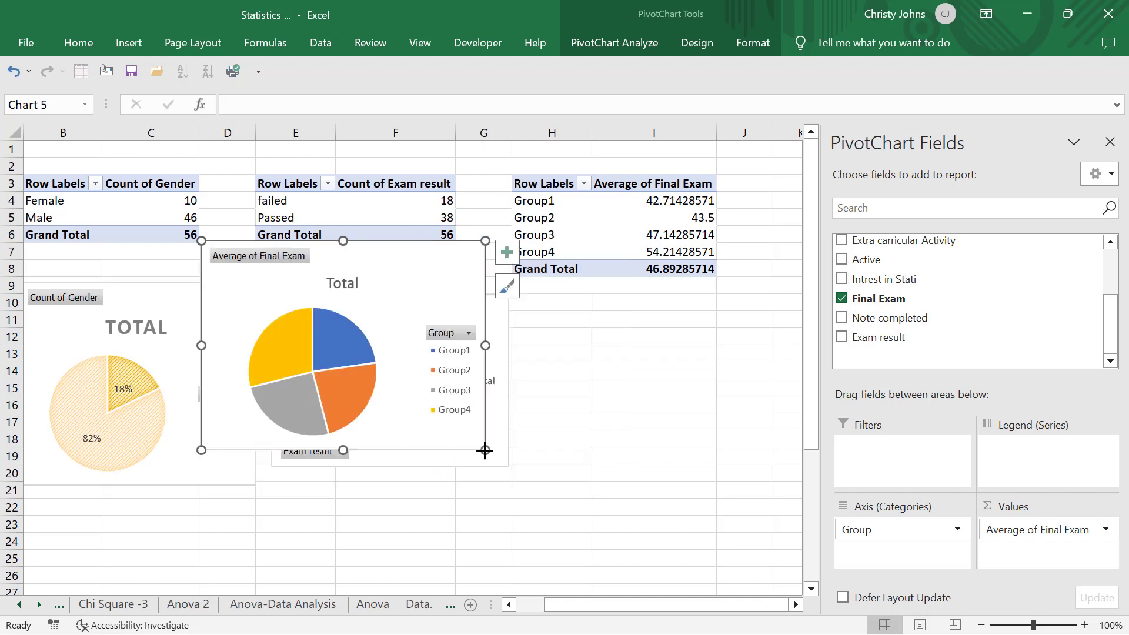
pyautogui.moveTo(386, 284); pyautogui.dragTo(718, 339)
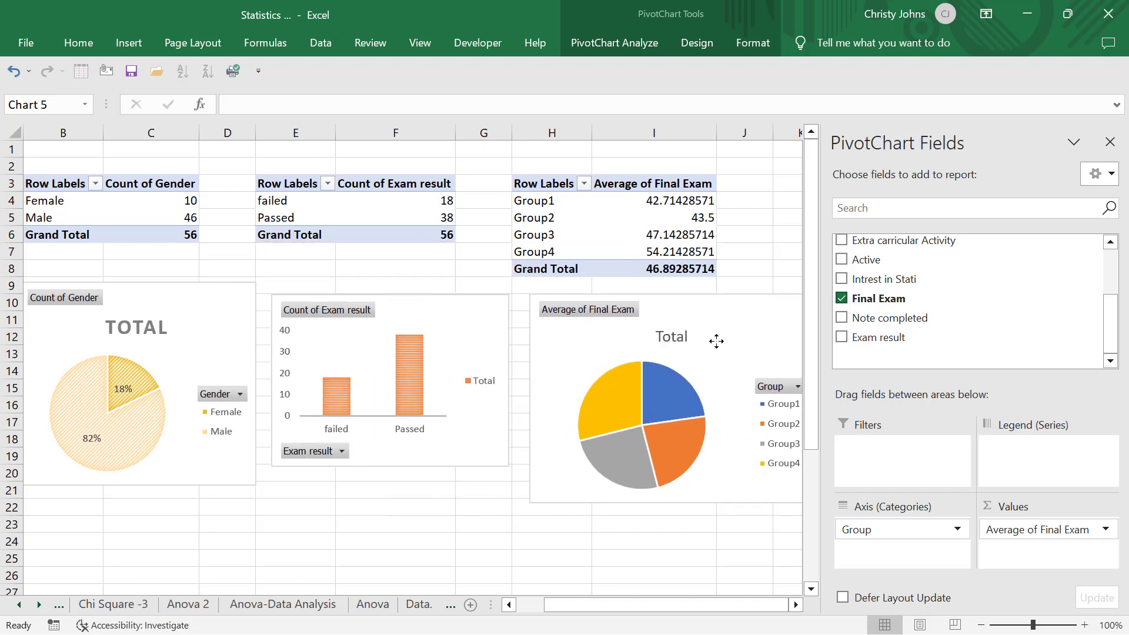
pyautogui.moveTo(529, 503); pyautogui.dragTo(573, 468)
pyautogui.moveTo(732, 318); pyautogui.dragTo(697, 316)
pyautogui.click(665, 333)
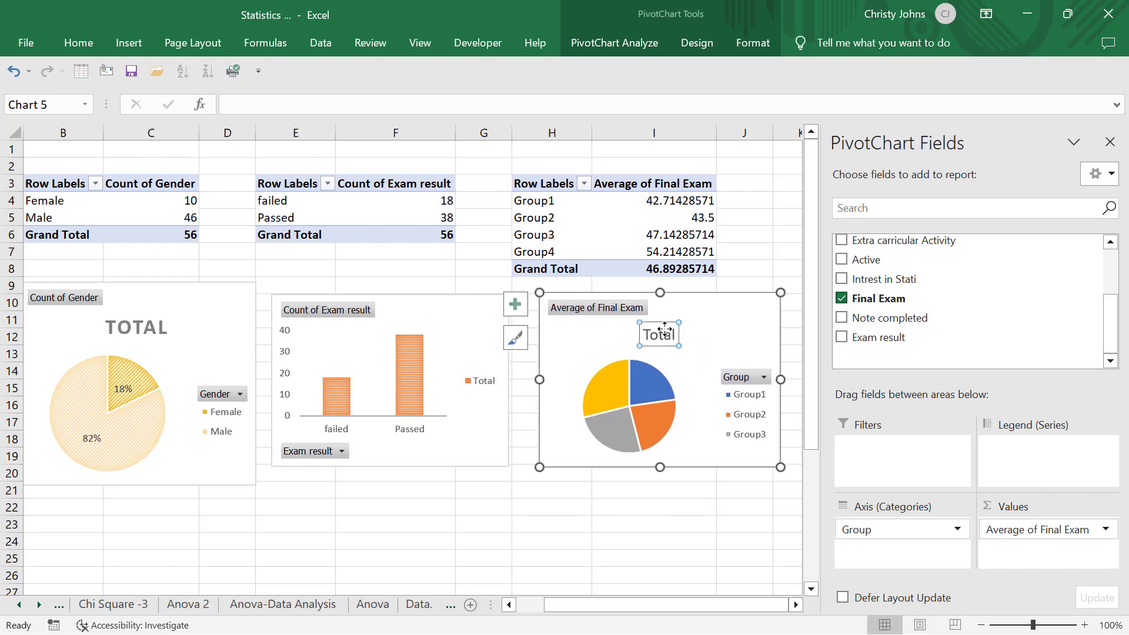
pyautogui.press('Delete')
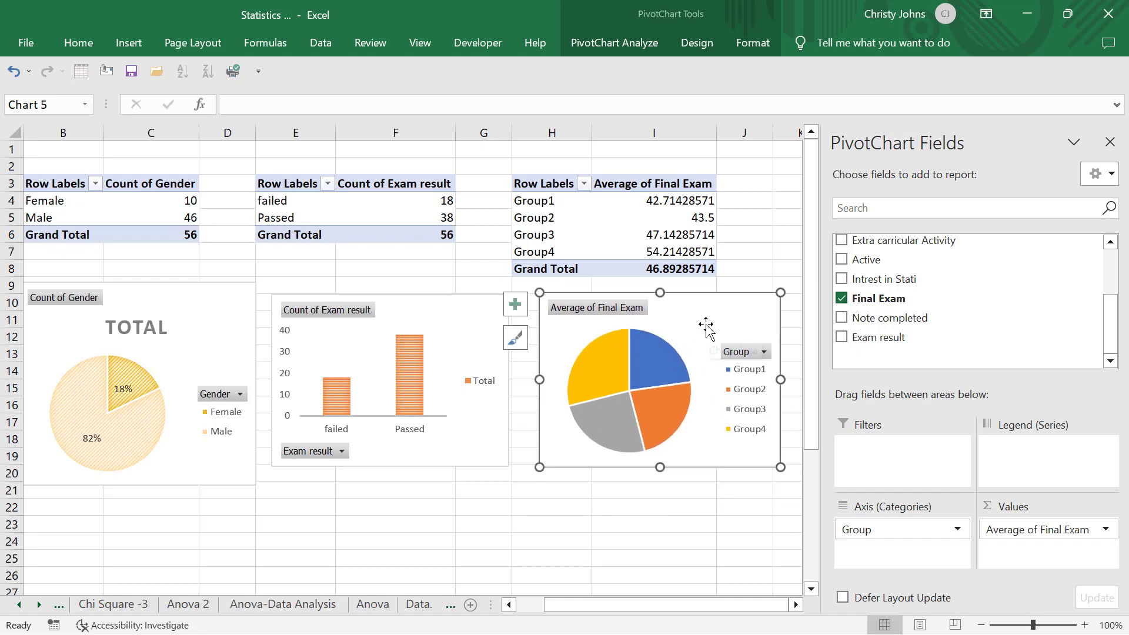
# Apply the chart style with a diagonally hatched background and the gold monochromatic colour palette to the average final exam pie chart
pyautogui.click(707, 41)
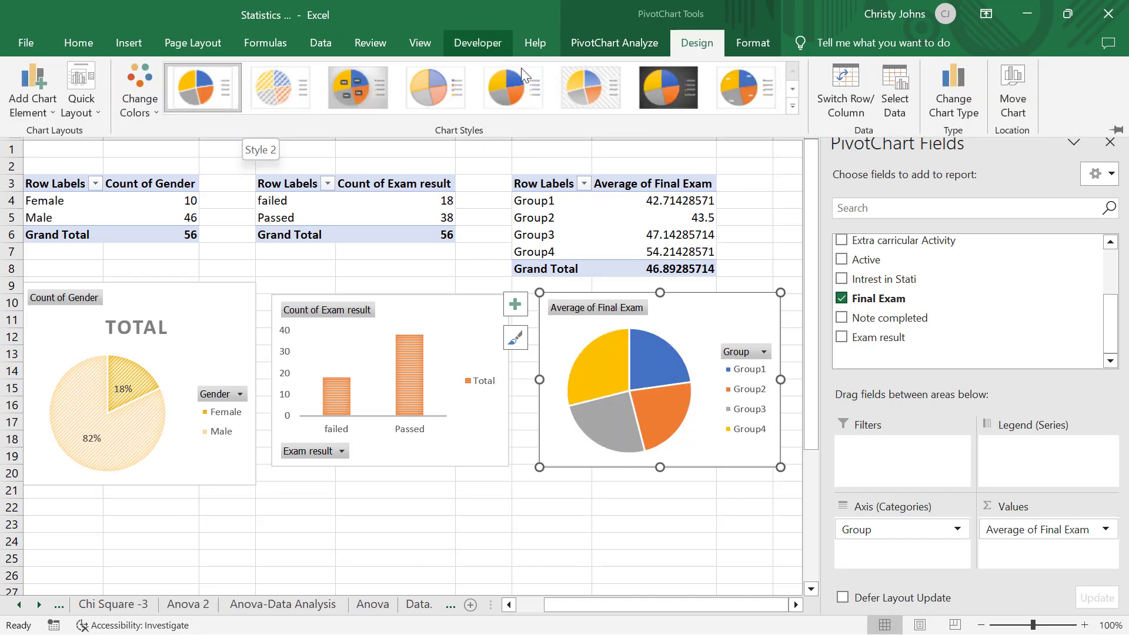
pyautogui.click(591, 89)
pyautogui.click(150, 108)
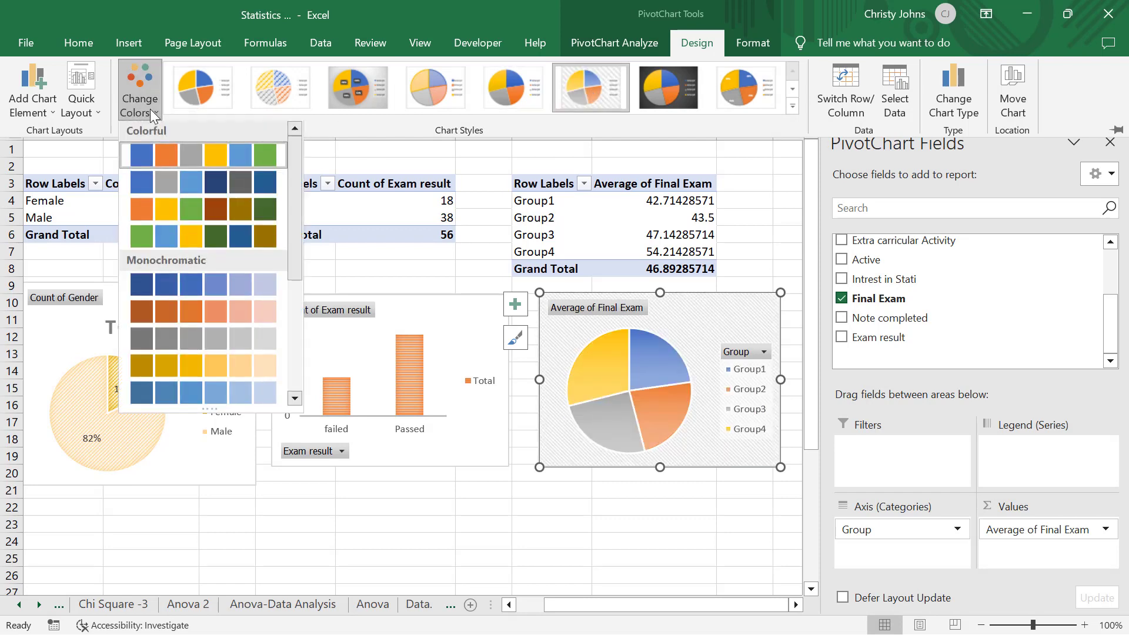
pyautogui.click(189, 364)
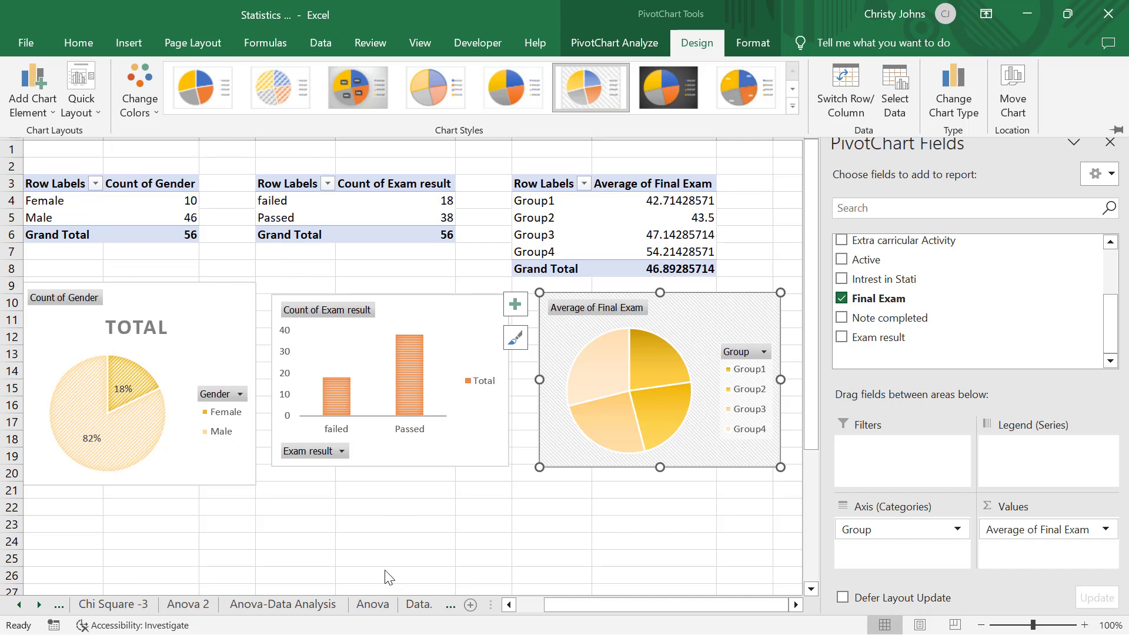
pyautogui.hotkey('ctrl', 'F1')
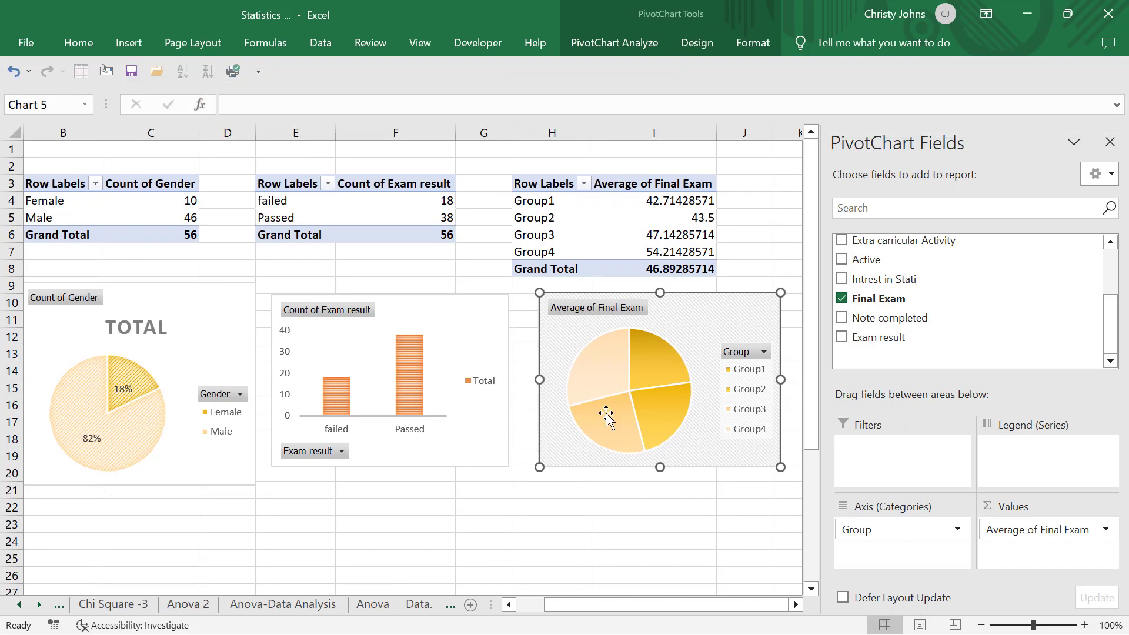
pyautogui.hscroll(-2, 605, 414)
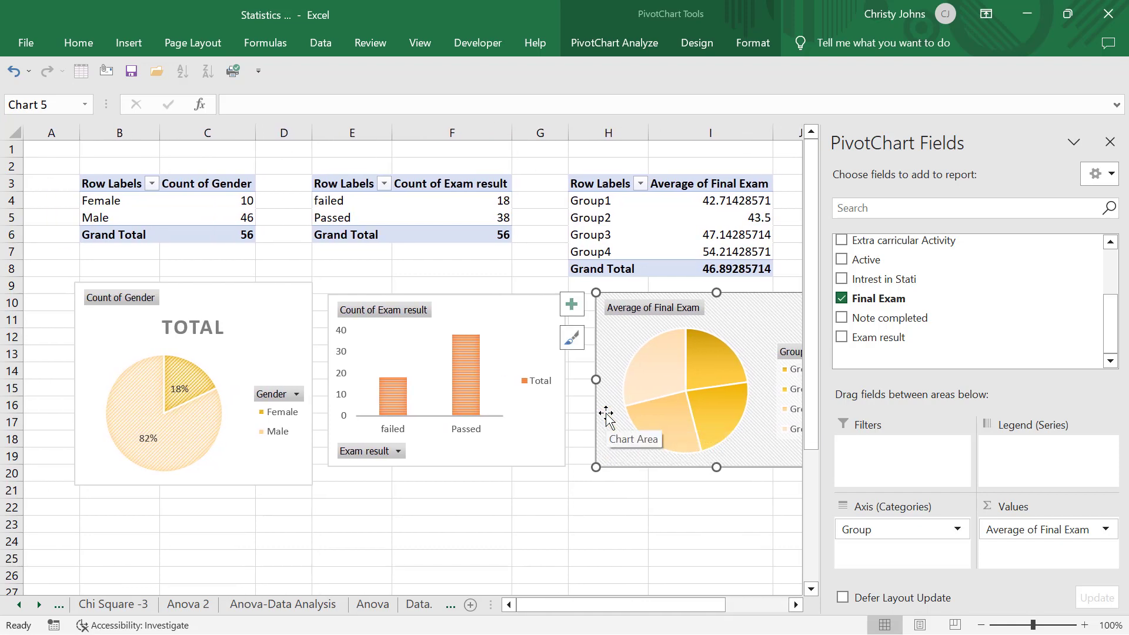